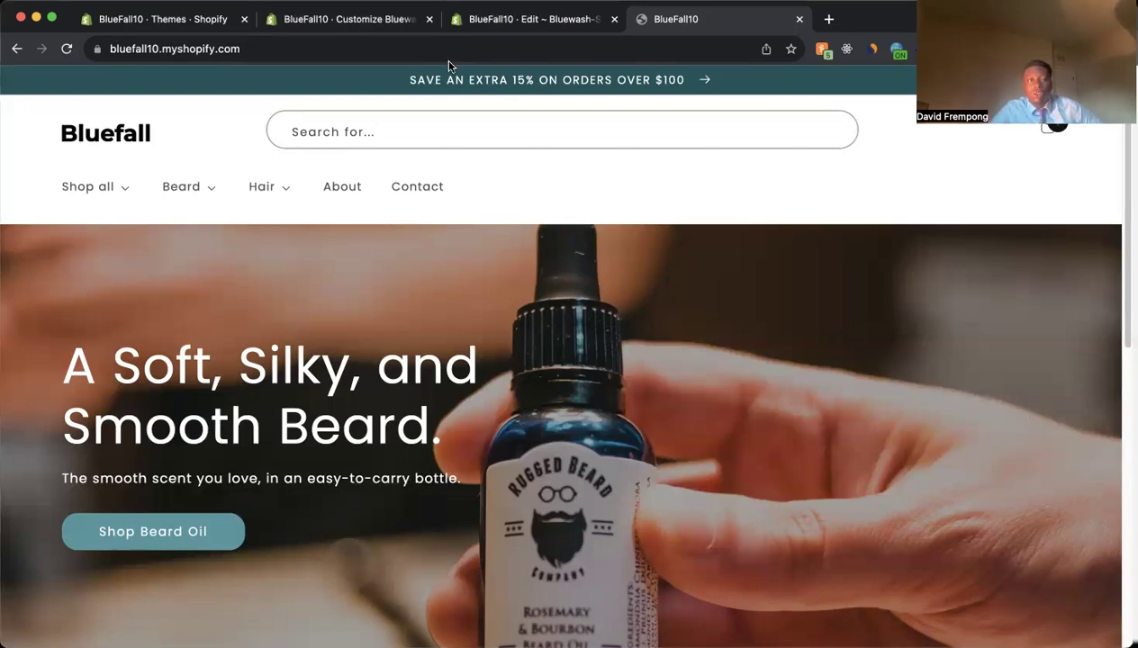
# - In the theme's code editor, close the open file, clear the file search, then find and open base.css
pyautogui.click(358, 25)
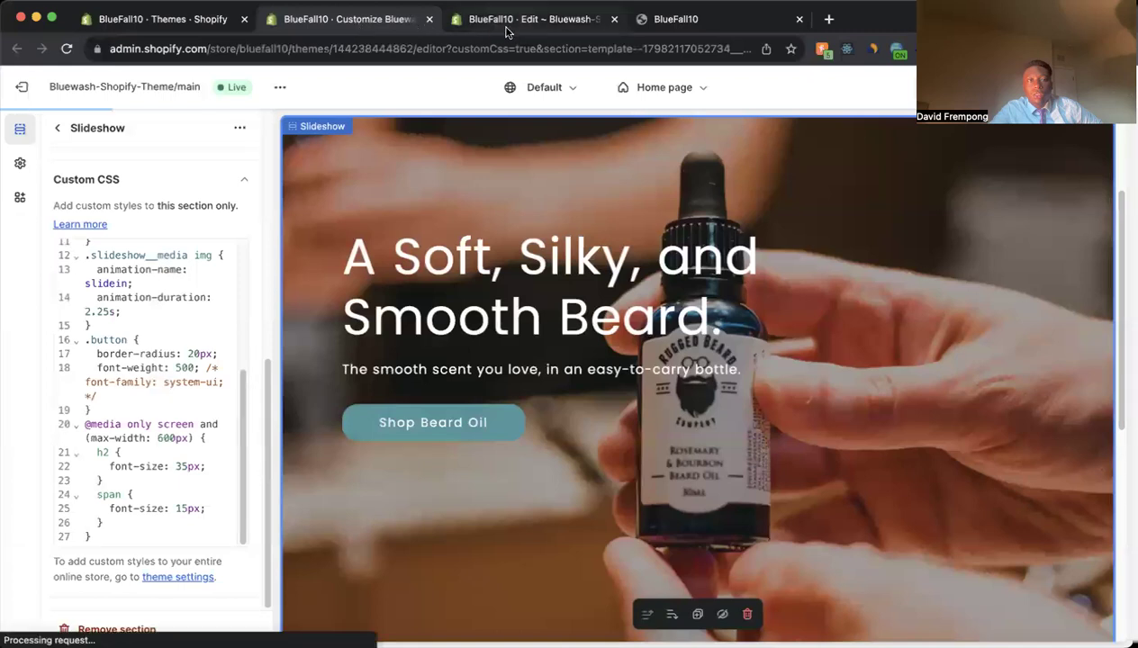
pyautogui.click(507, 30)
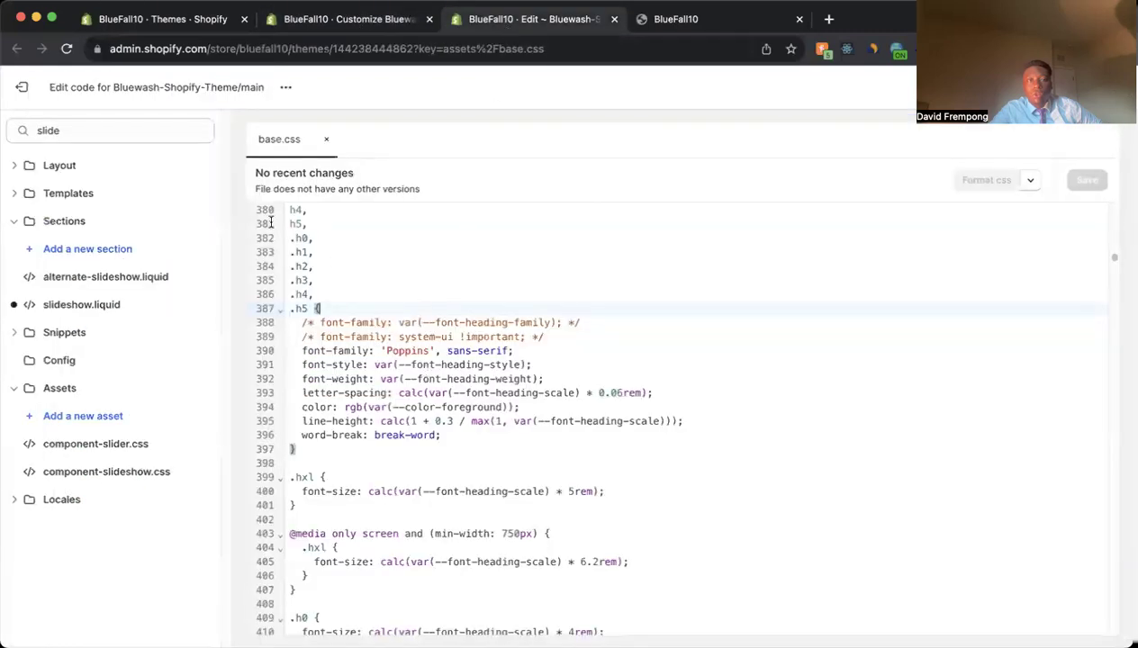
pyautogui.scroll(1, 321, 236)
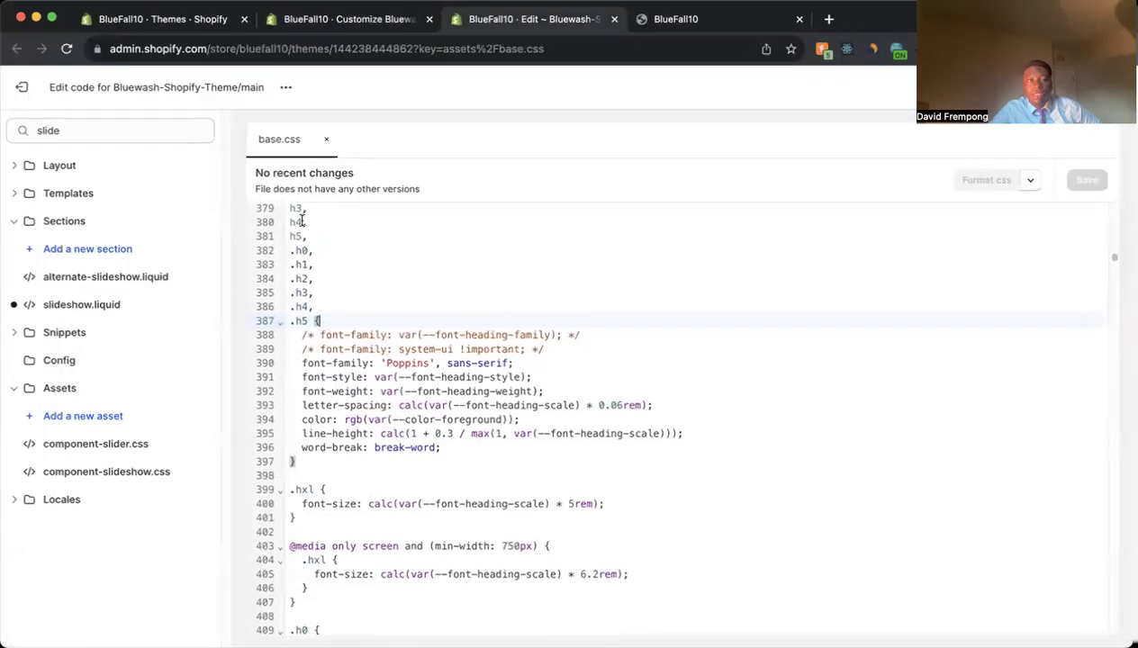
pyautogui.doubleClick(145, 132)
pyautogui.press('BackSpace')
pyautogui.click(326, 139)
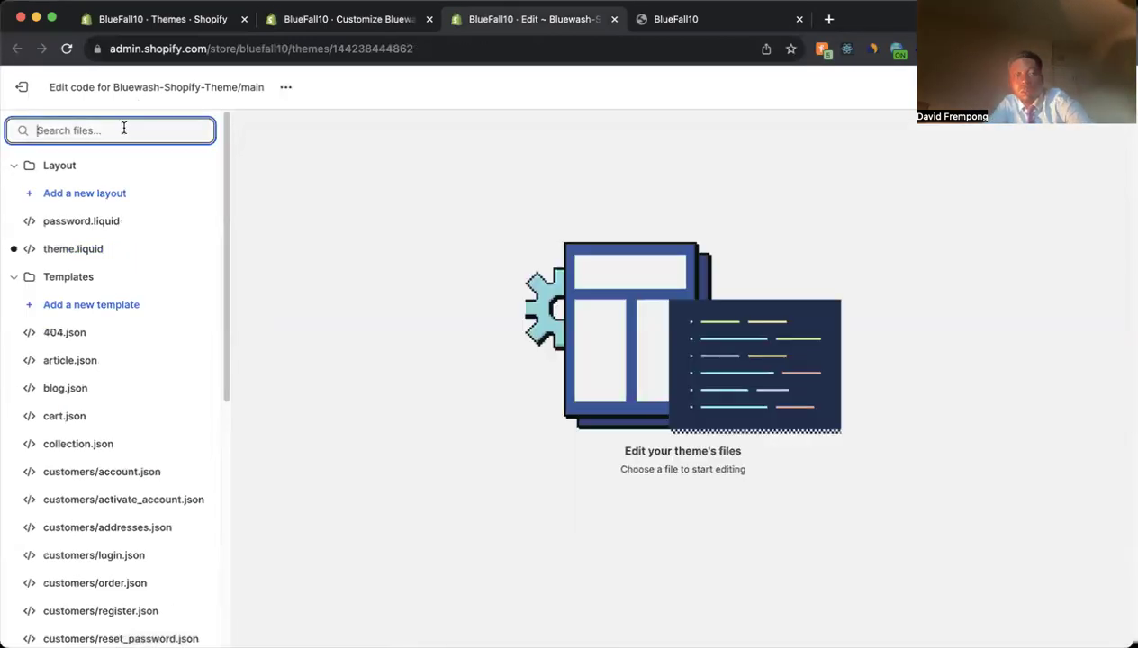
pyautogui.write('base.css')
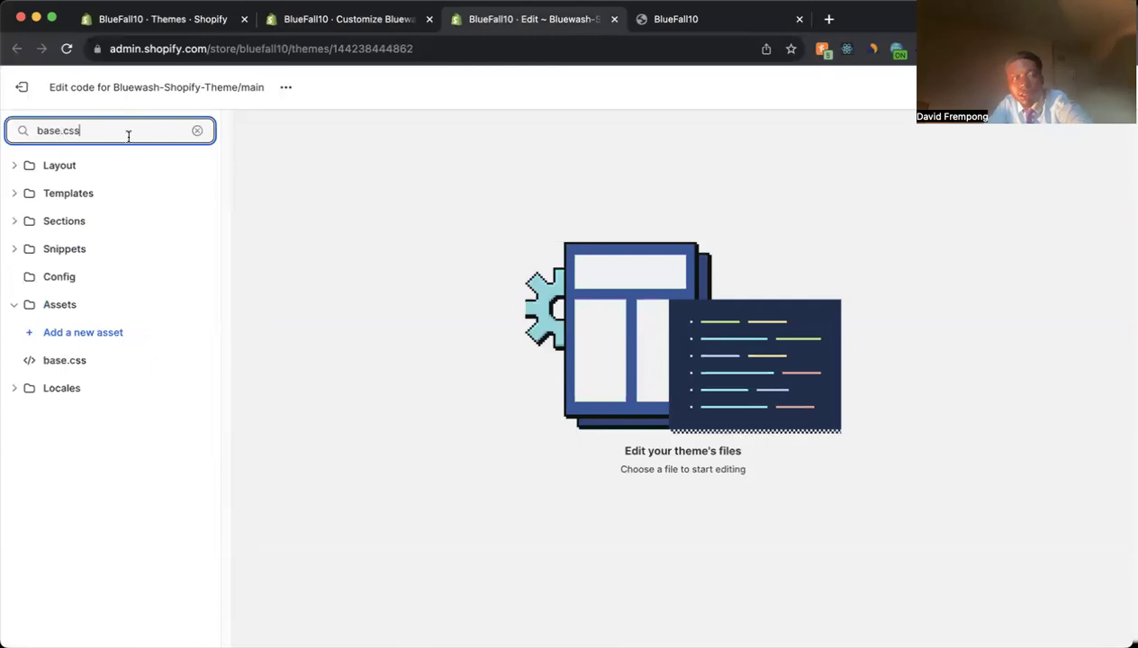
pyautogui.click(77, 362)
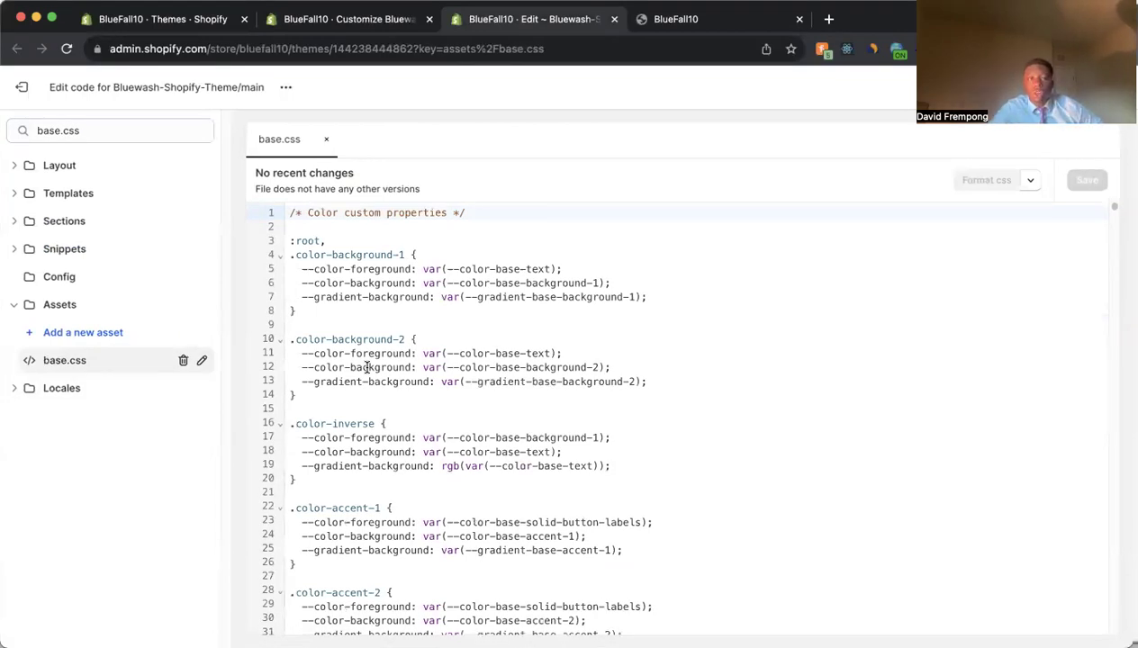
# - Search base.css for "h1" and highlight the 'Poppins' font-family declaration in the shared heading rule
pyautogui.click(316, 19)
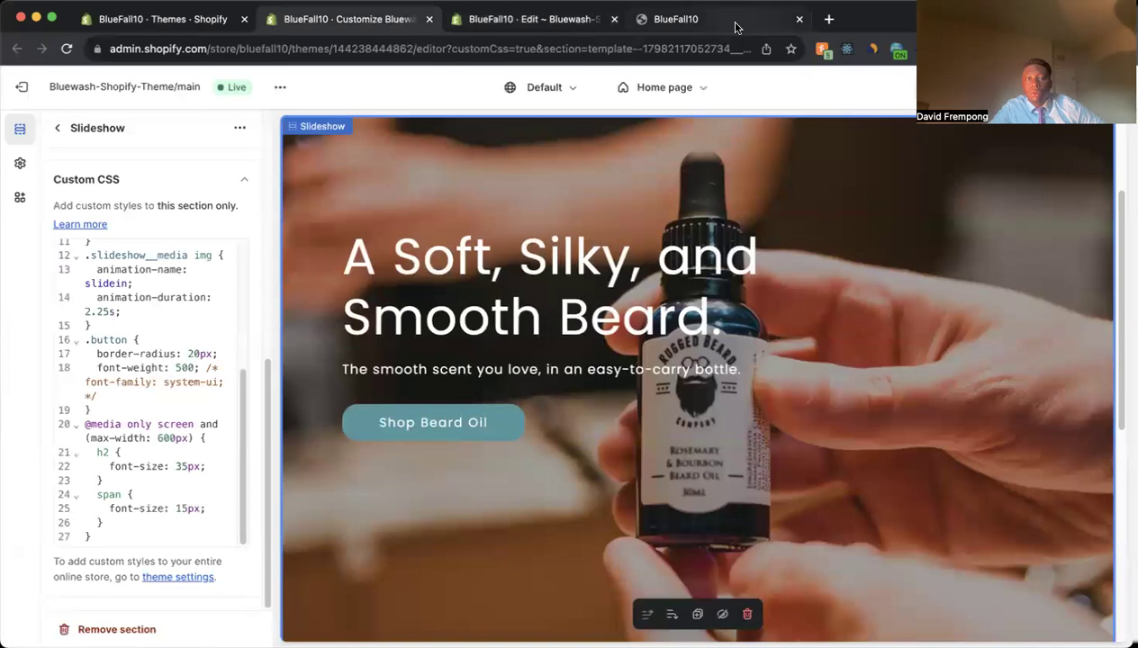
pyautogui.click(711, 19)
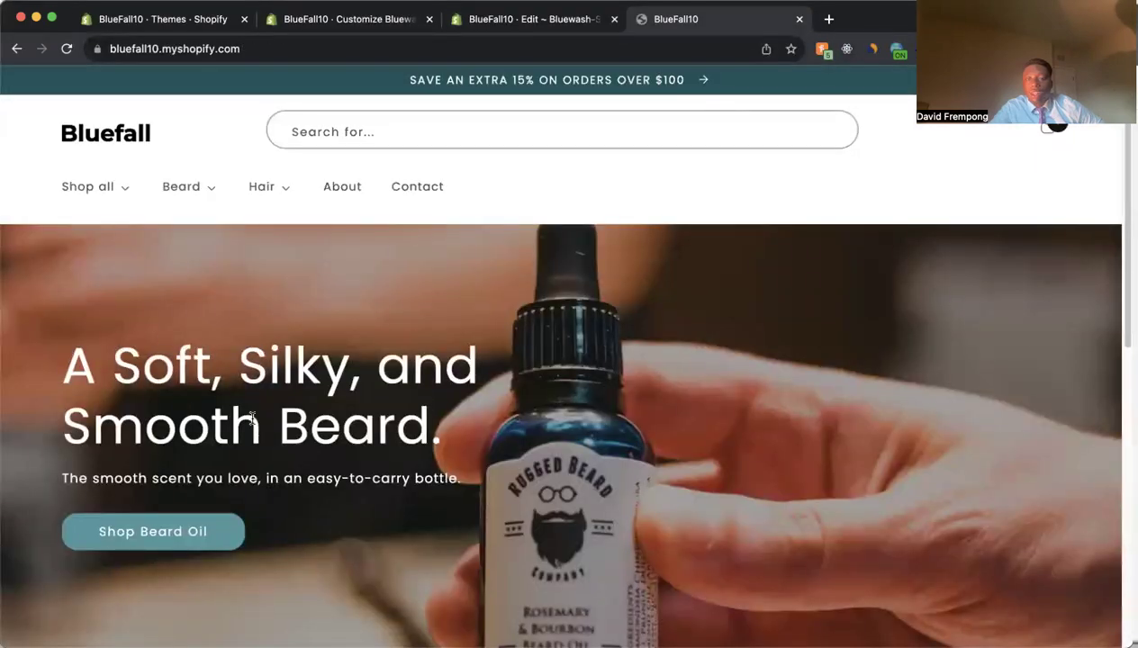
pyautogui.click(518, 25)
pyautogui.click(527, 393)
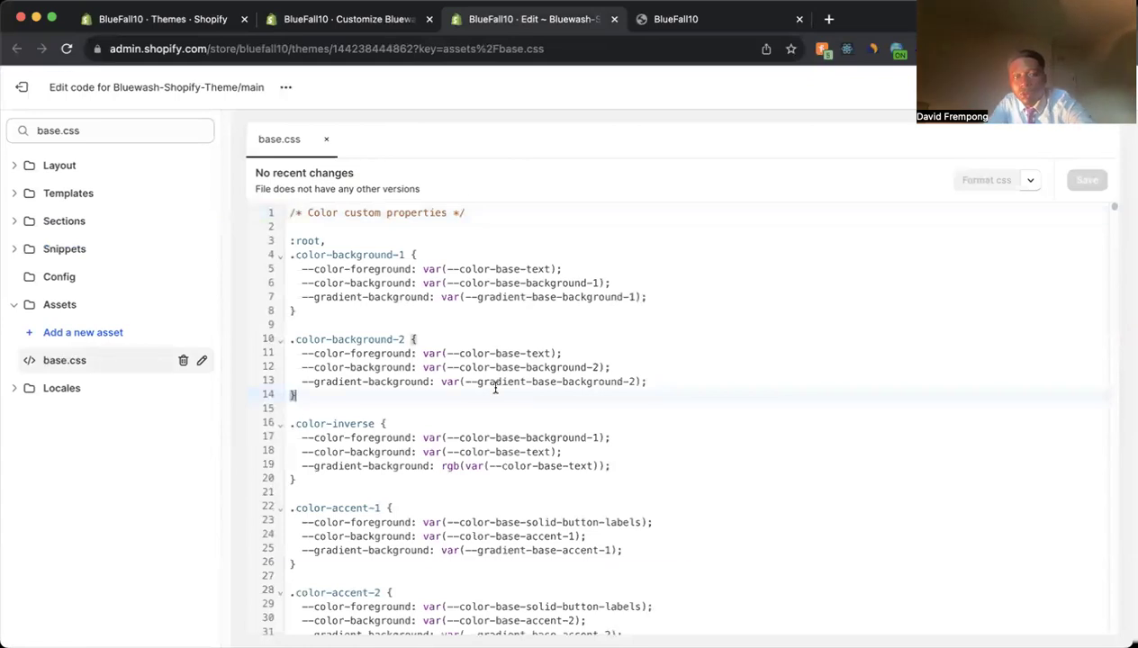
pyautogui.press('cmd+f')
pyautogui.write('h1')
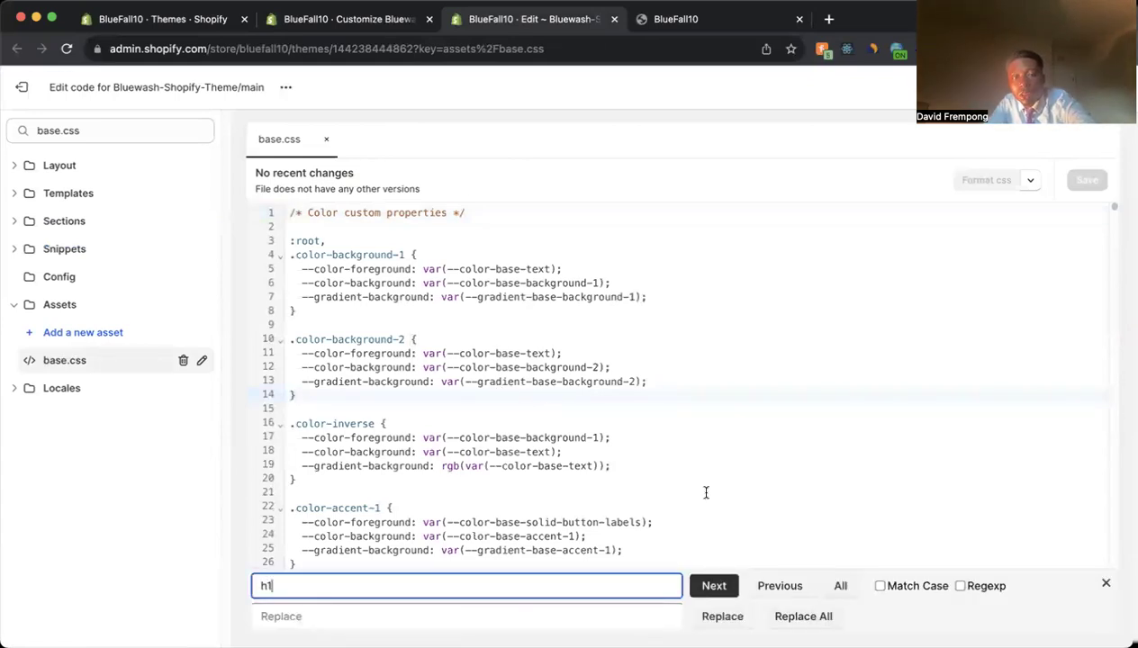
pyautogui.click(718, 586)
pyautogui.scroll(-5, 649, 508)
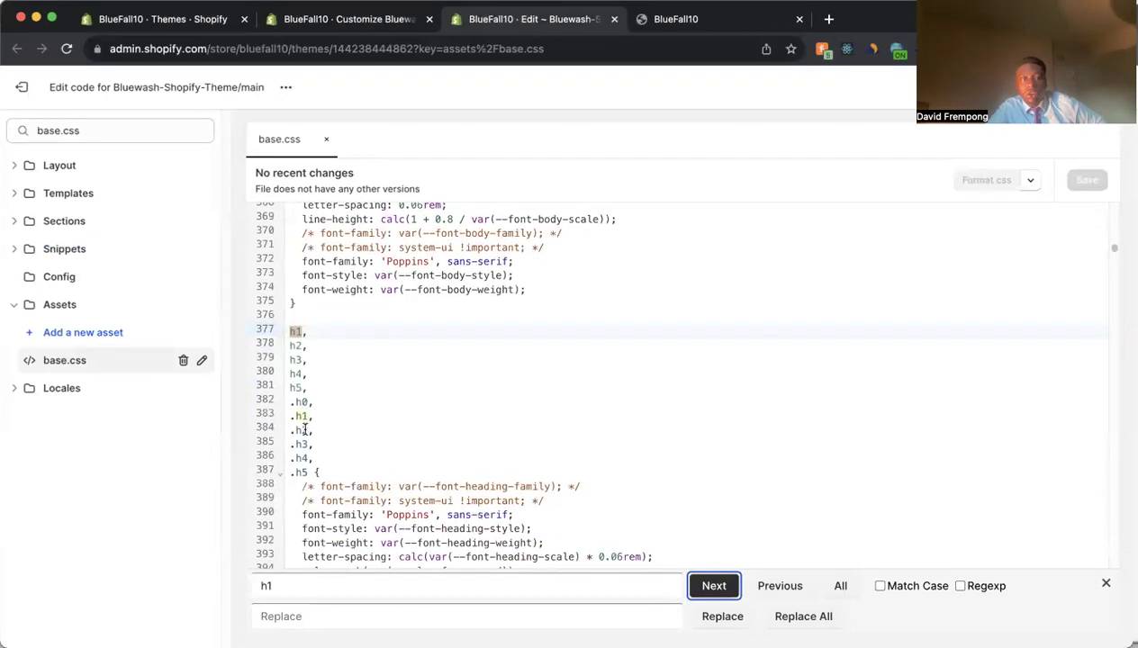
pyautogui.scroll(-3, 320, 392)
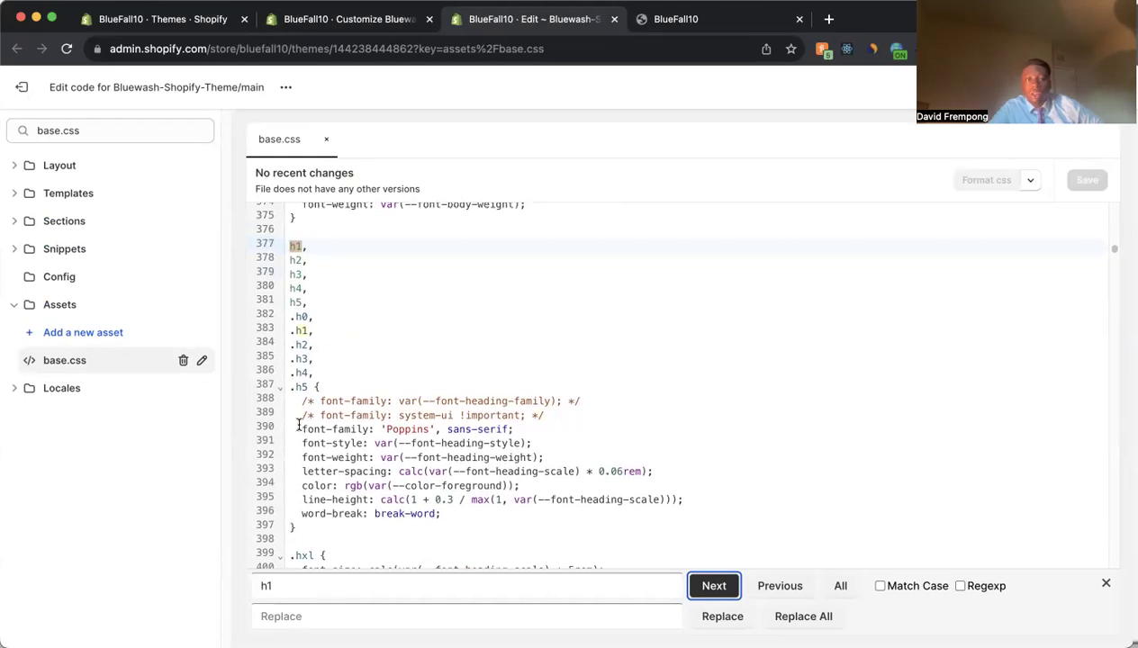
pyautogui.moveTo(298, 424); pyautogui.dragTo(510, 432)
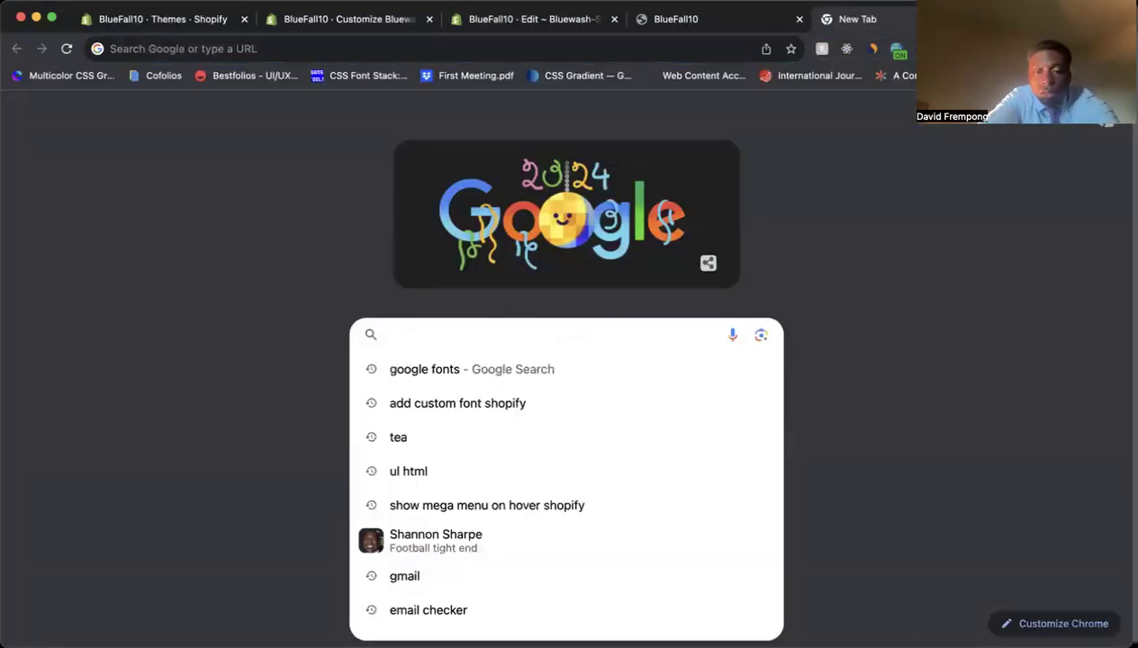
# - Search the web for "google fonts" in a new browser tab and open the Google Fonts site
pyautogui.write('google fonts')
pyautogui.press('Return')
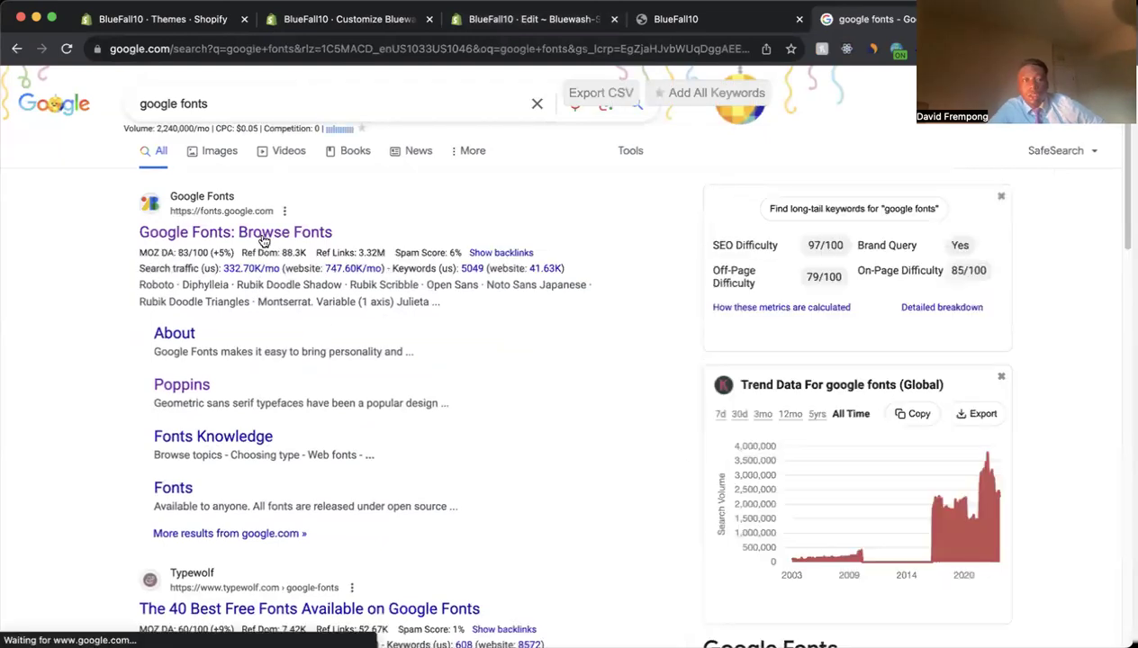
pyautogui.click(261, 236)
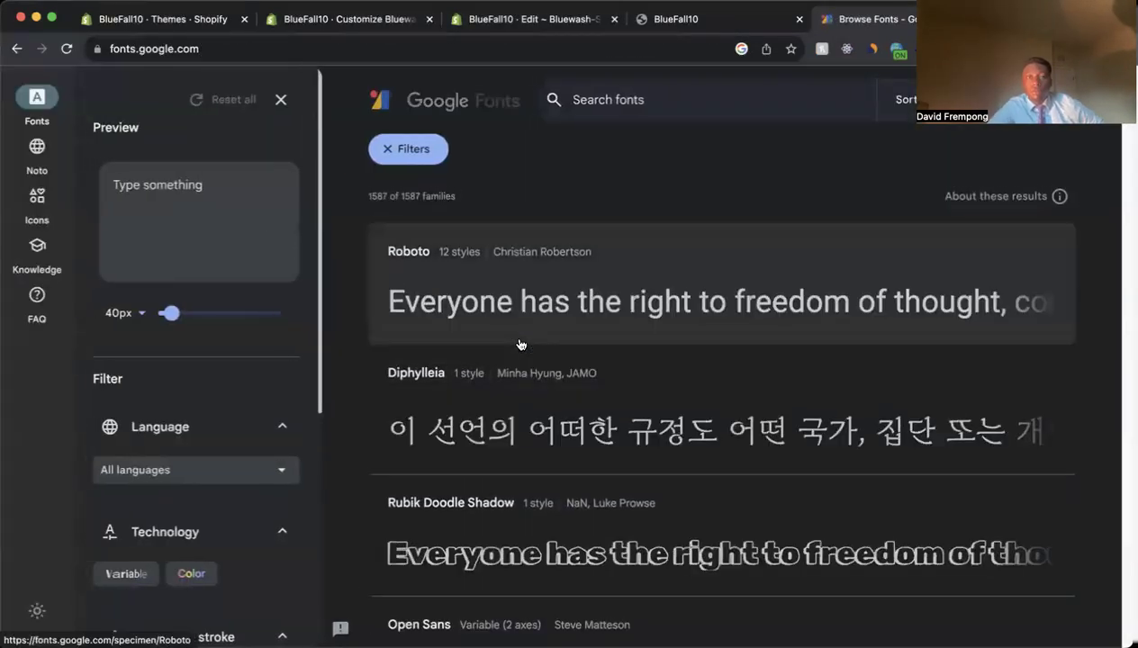
# - Browse the font families, open Seymour One and select its Regular 400 style
pyautogui.scroll(-6, 718, 497)
pyautogui.scroll(-8, 720, 491)
pyautogui.scroll(-5, 721, 490)
pyautogui.scroll(-8, 721, 490)
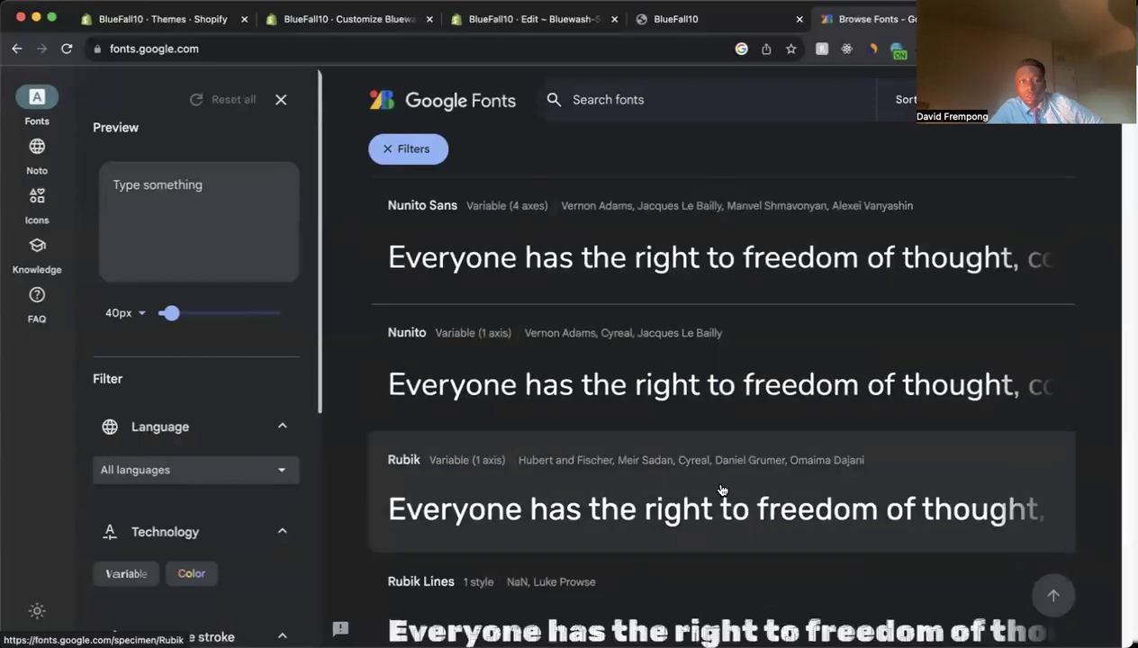
pyautogui.scroll(-6, 720, 490)
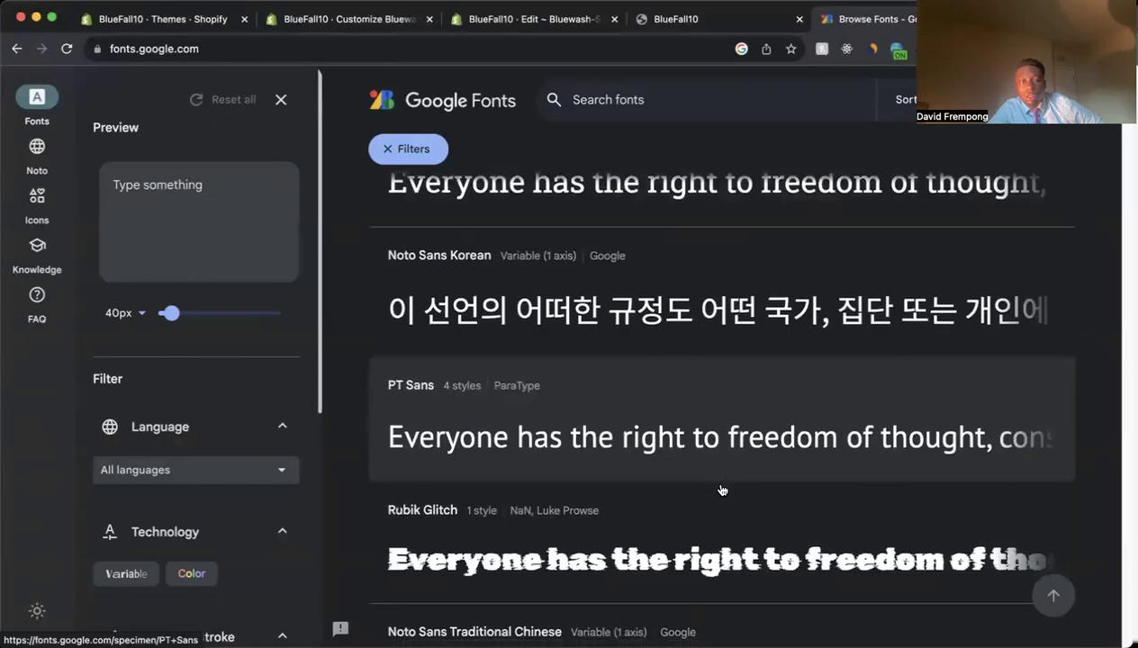
pyautogui.scroll(-8, 721, 490)
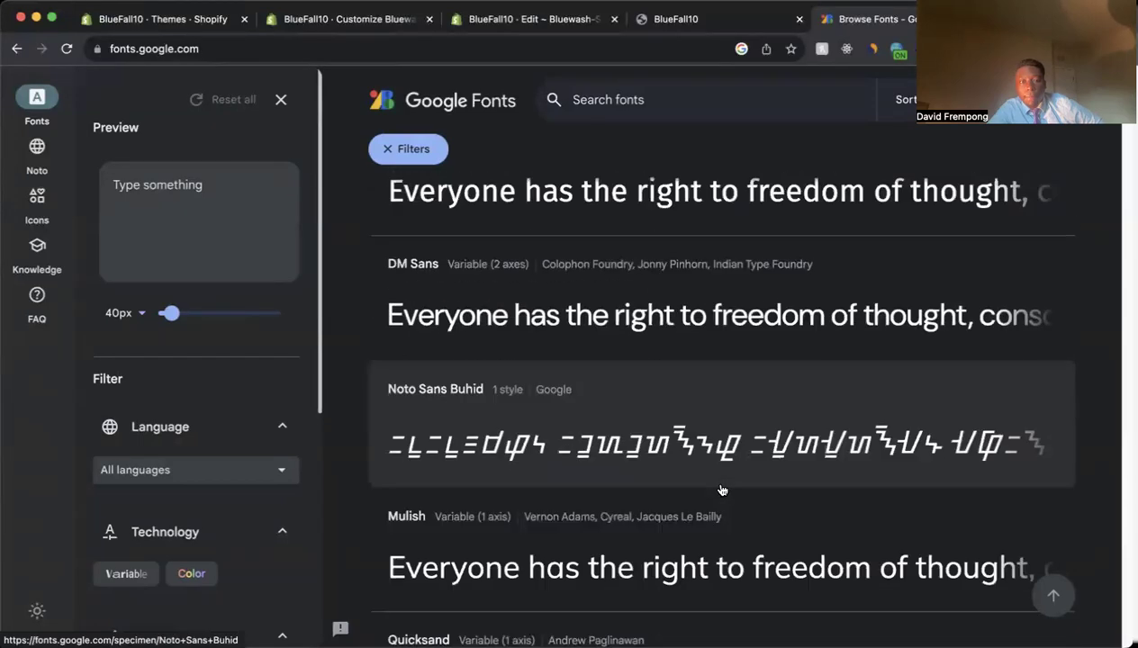
pyautogui.scroll(-6, 720, 490)
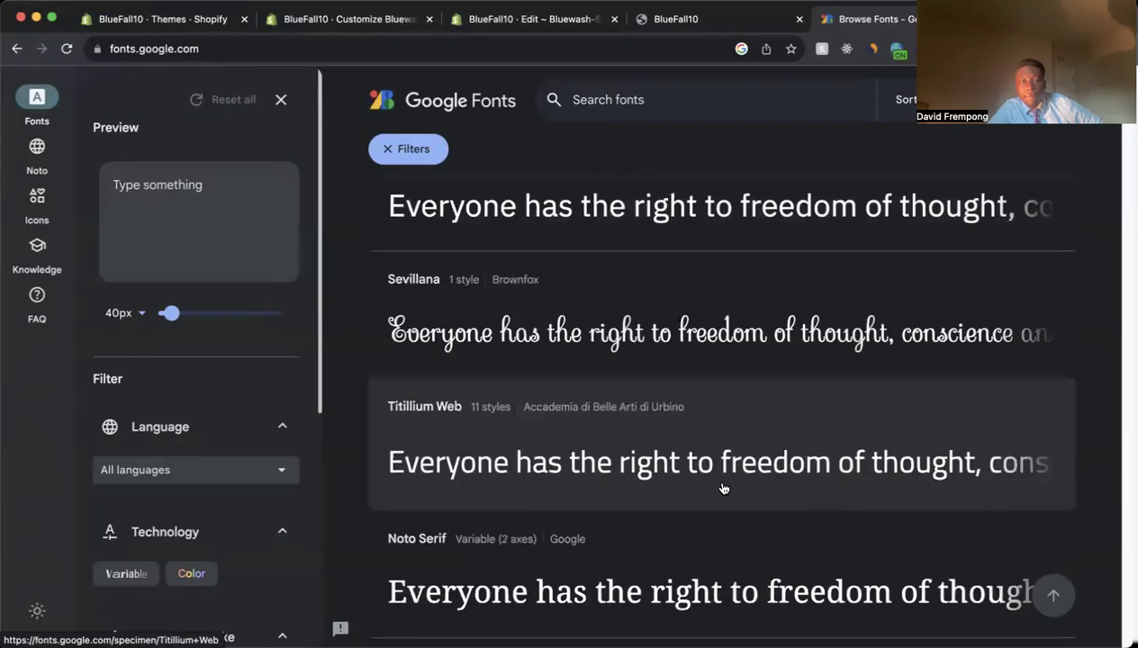
pyautogui.scroll(-6, 723, 489)
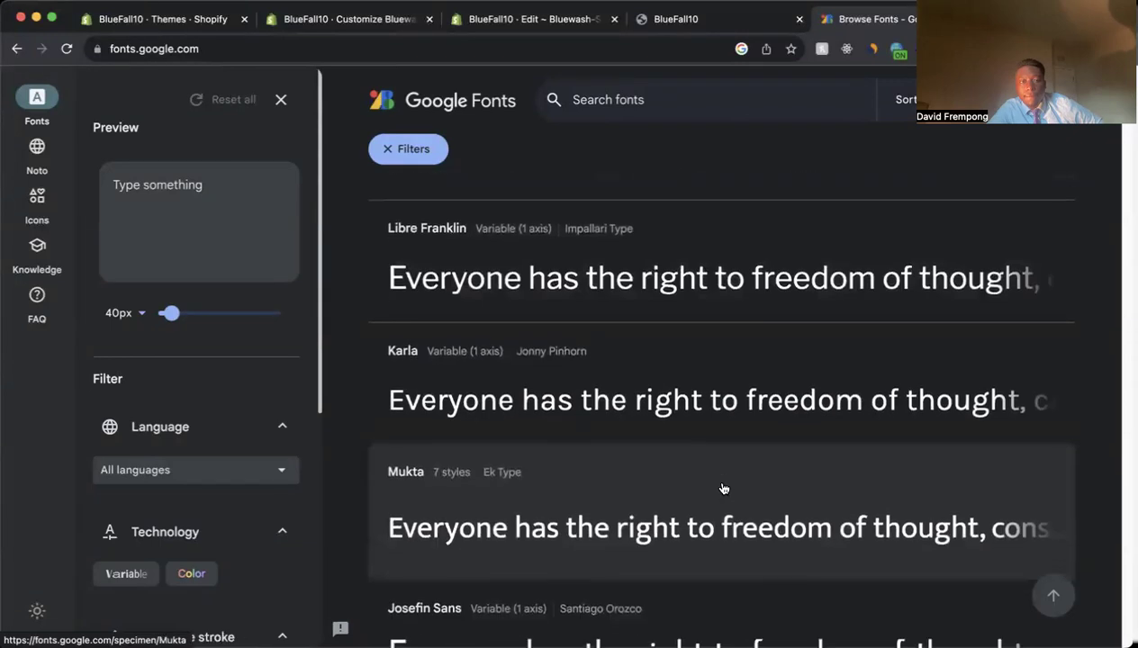
pyautogui.scroll(-1, 723, 489)
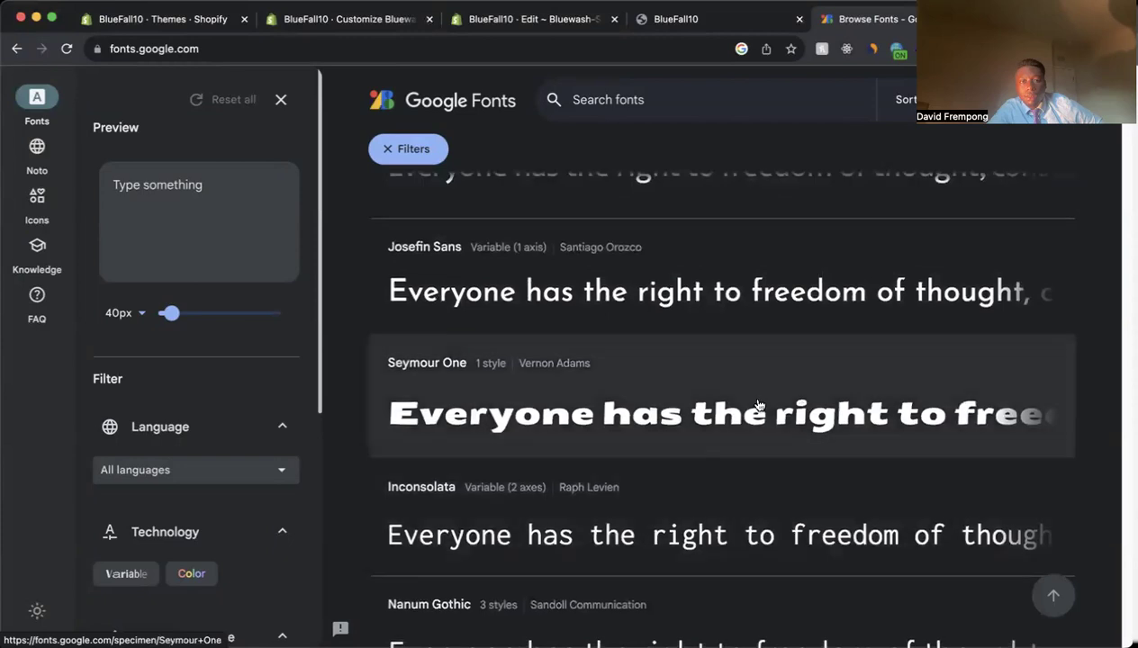
pyautogui.click(813, 380)
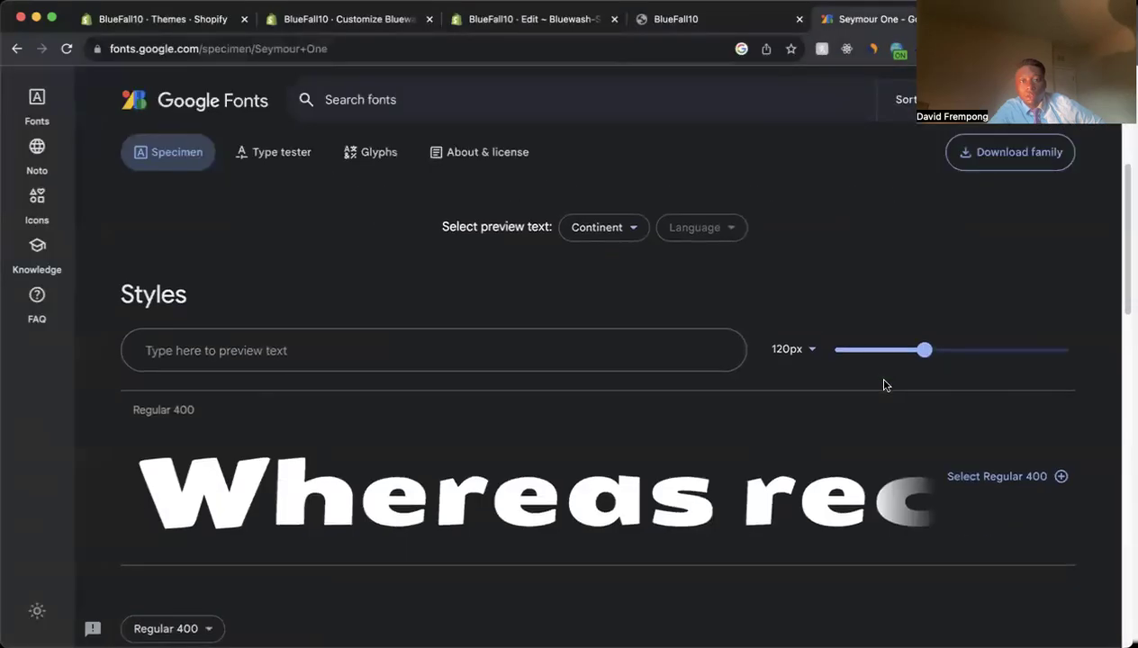
pyautogui.click(1024, 383)
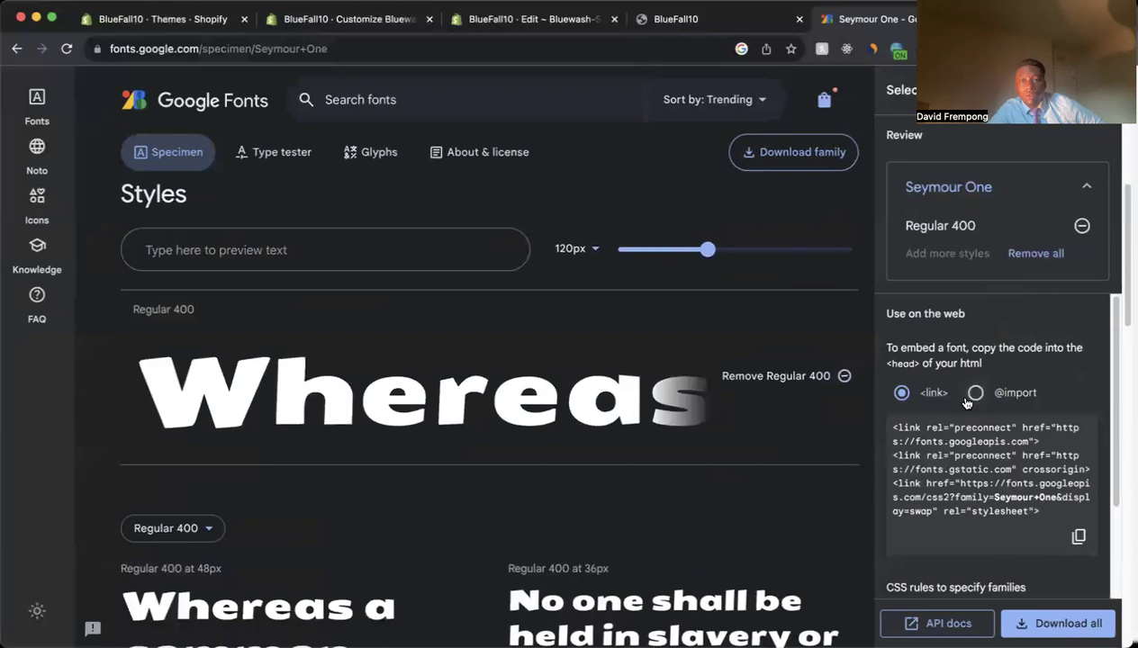
# - Review the Seymour One embed code and copy the CSS rule that specifies its font family
pyautogui.scroll(-2, 977, 426)
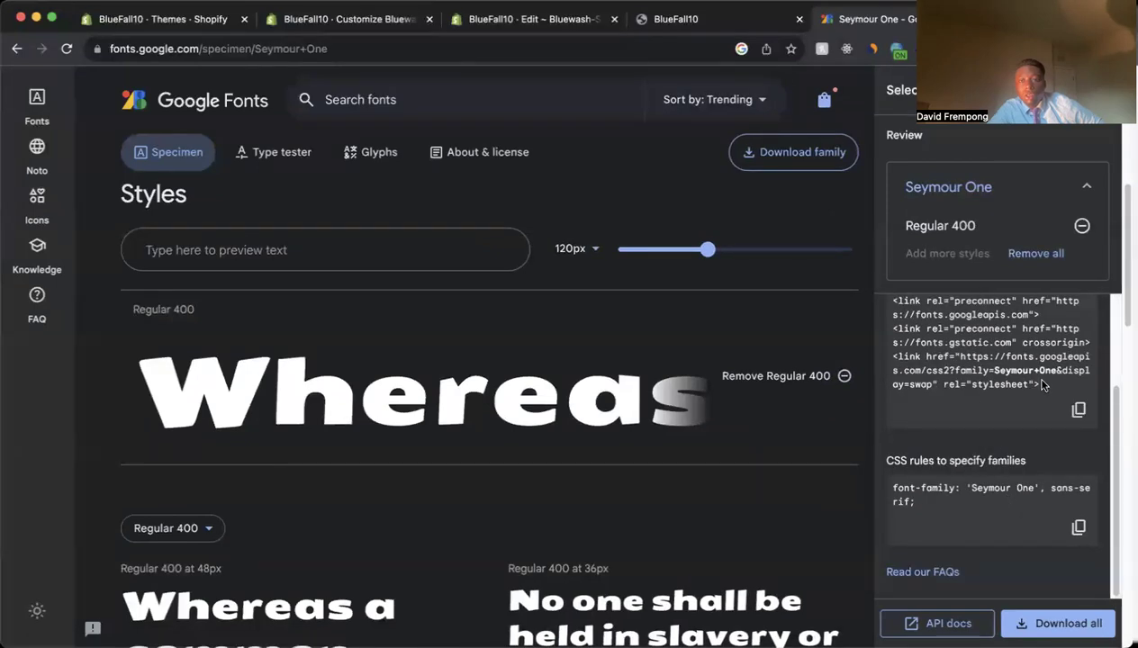
pyautogui.scroll(3, 1033, 479)
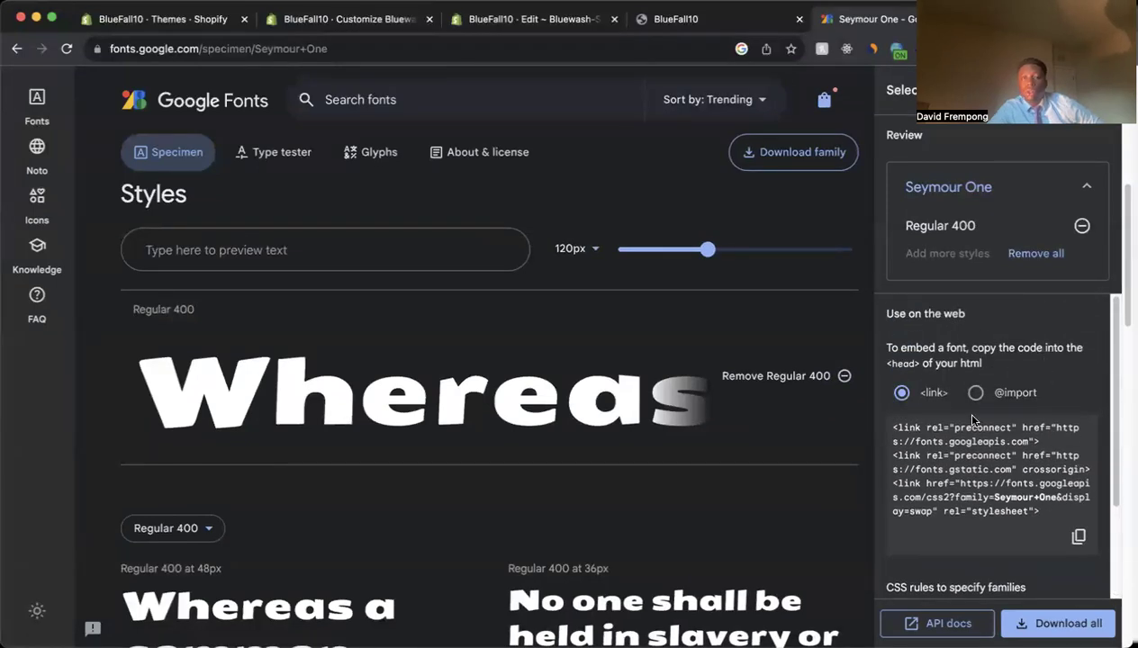
pyautogui.scroll(-3, 973, 424)
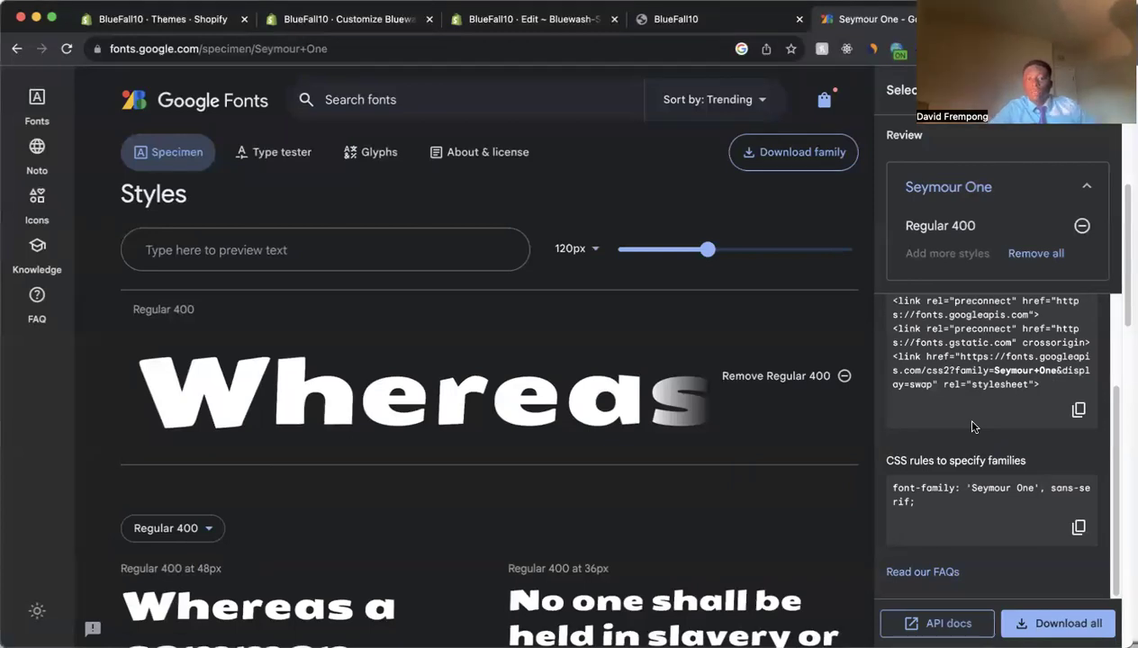
pyautogui.scroll(3, 915, 358)
pyautogui.scroll(-3, 937, 406)
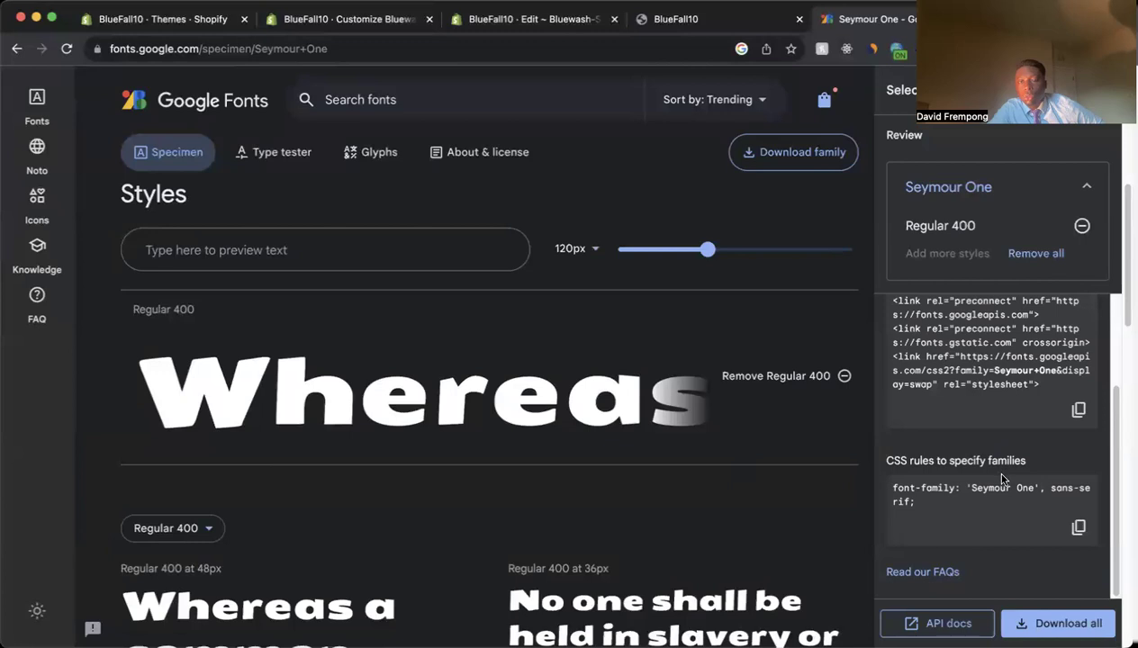
pyautogui.click(1079, 527)
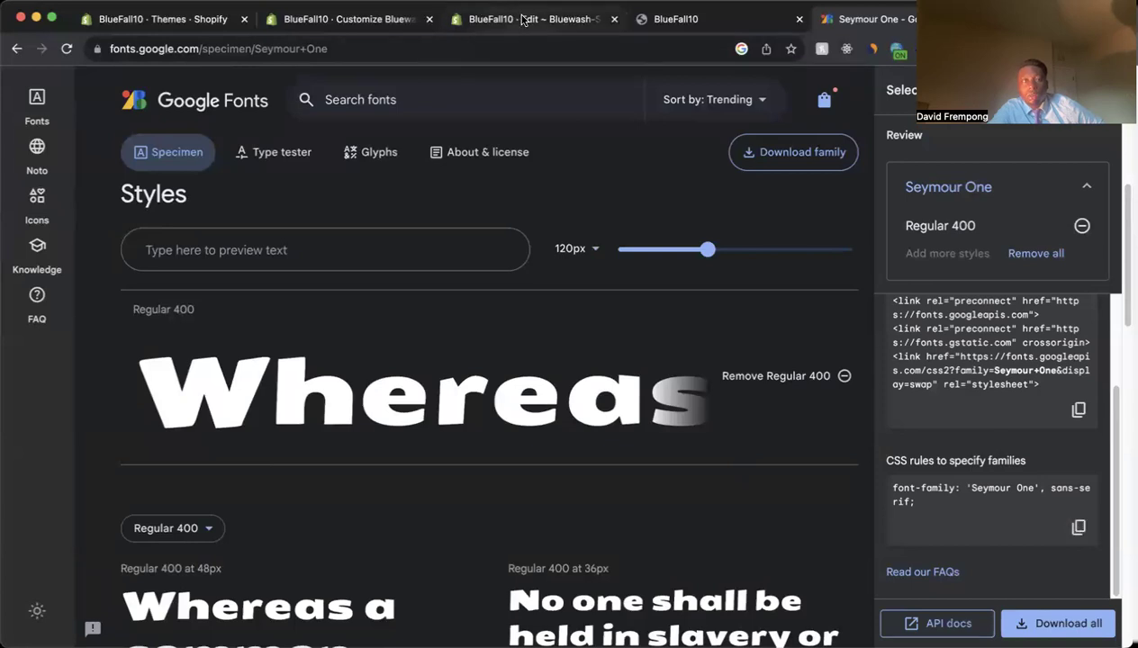
# - In base.css, paste font-family: 'Seymour One', sans-serif; on a new line below the heading rule's Poppins declaration
pyautogui.click(515, 18)
pyautogui.scroll(-2, 534, 330)
pyautogui.scroll(-2, 536, 320)
pyautogui.click(540, 348)
pyautogui.press('Escape')
pyautogui.press('Return')
pyautogui.hotkey('ctrl', '/')
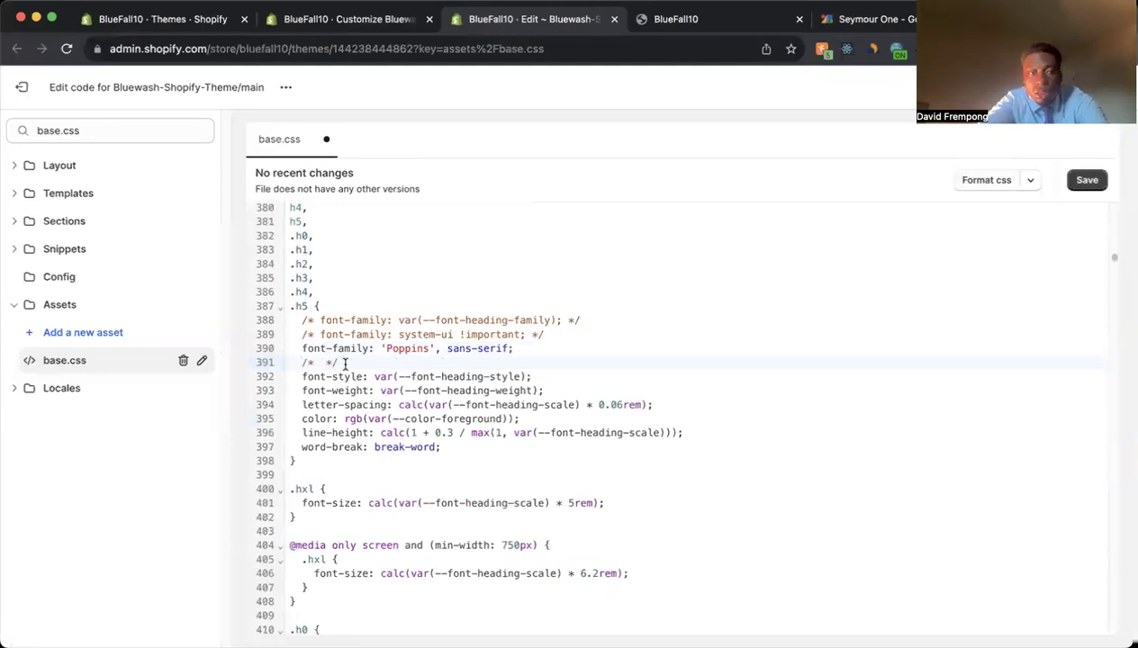
pyautogui.moveTo(341, 362); pyautogui.dragTo(293, 363)
pyautogui.press('super+v')
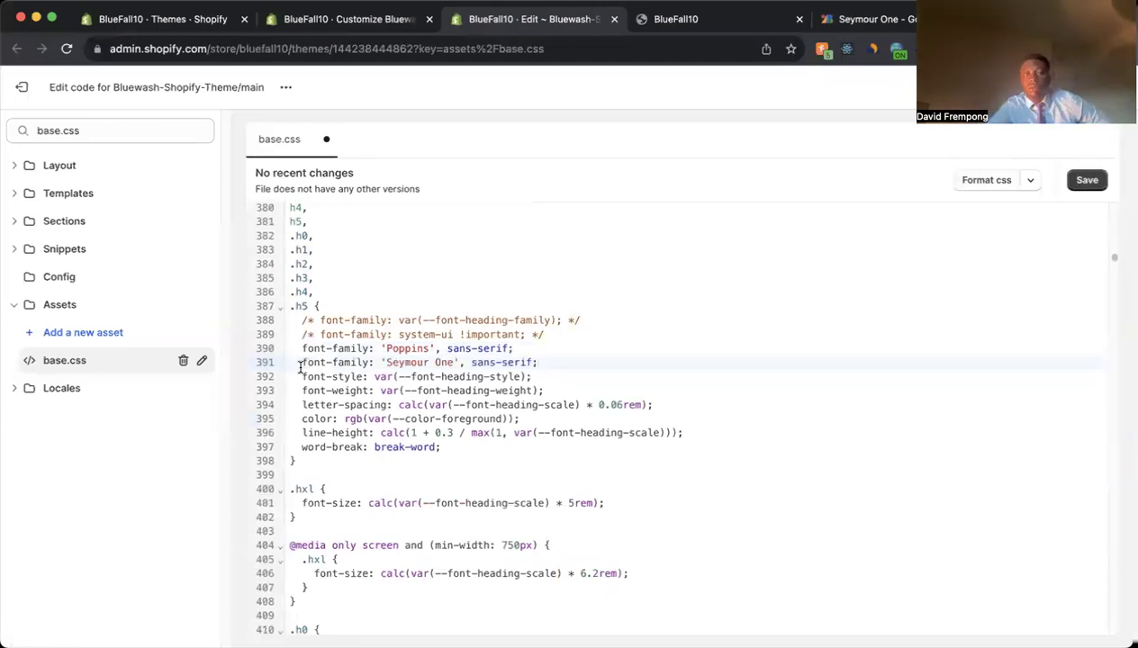
# - Comment out the 'Poppins' font-family declaration in the heading rule
pyautogui.moveTo(544, 343); pyautogui.dragTo(295, 347)
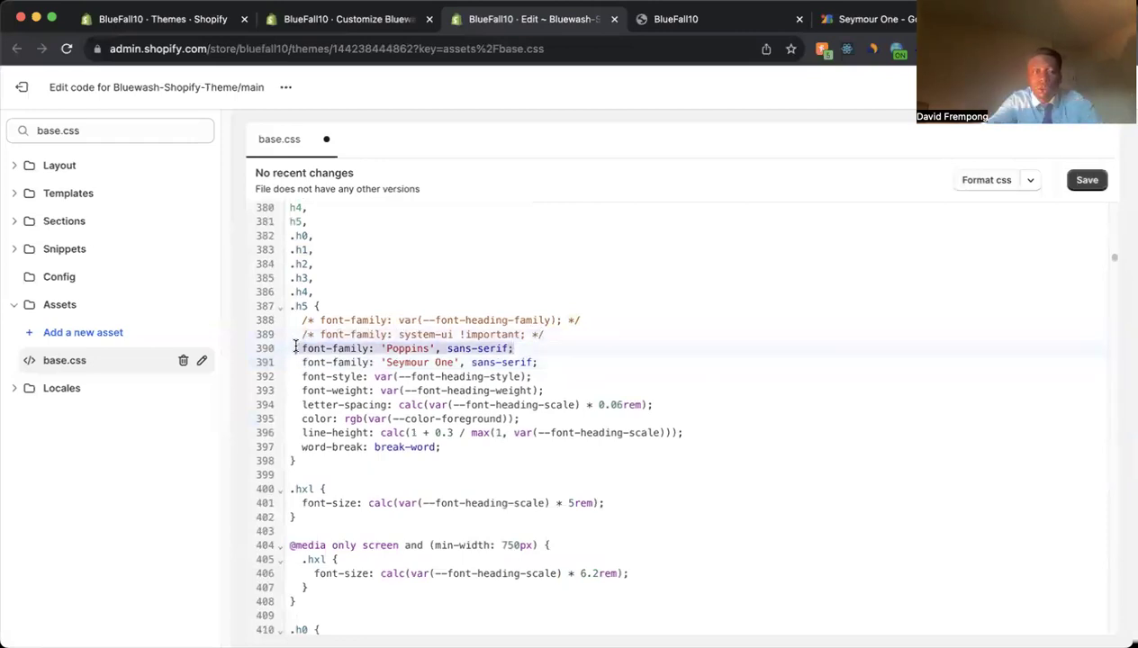
pyautogui.press('super+slash')
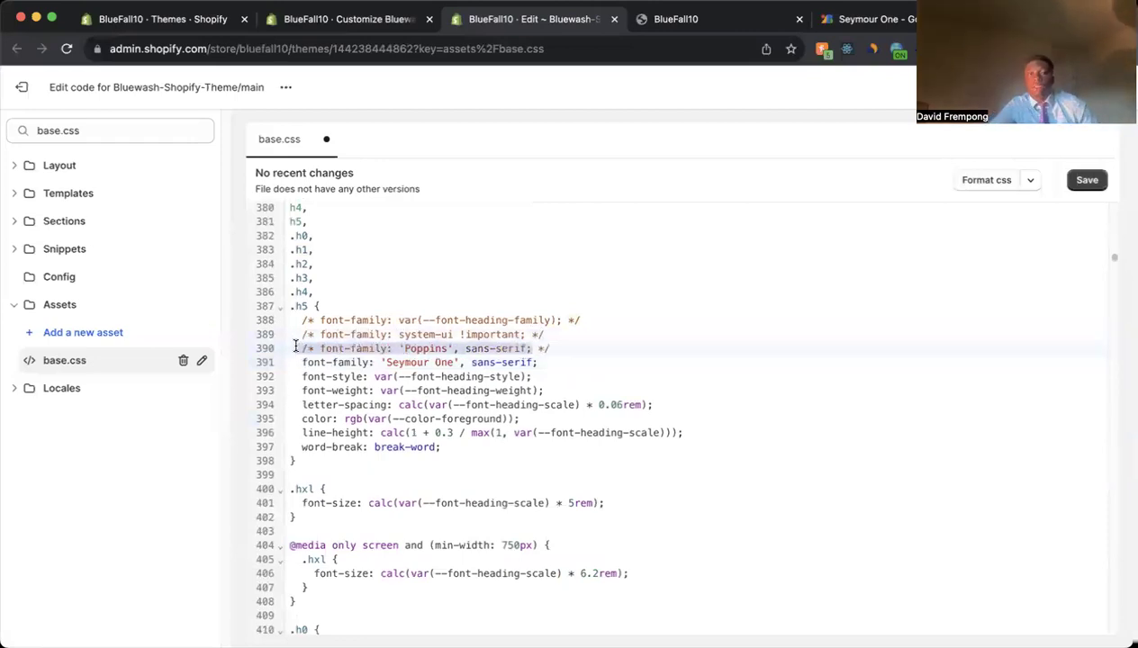
pyautogui.click(444, 390)
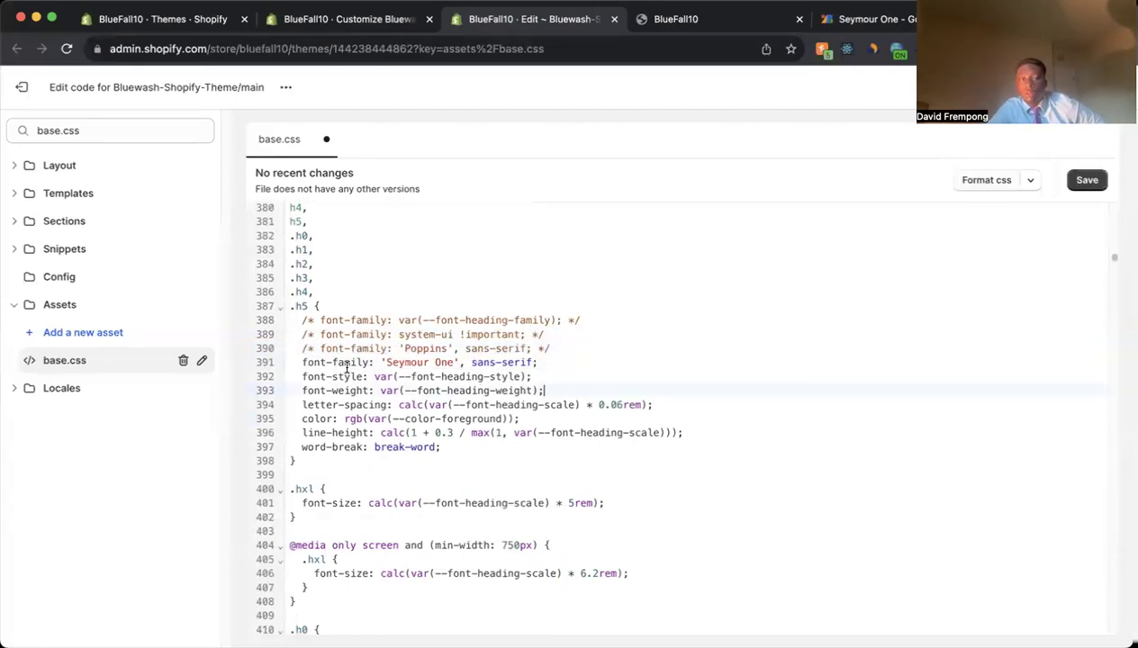
# - Save base.css and reload the Bluefall storefront to check the heading font
pyautogui.click(1087, 180)
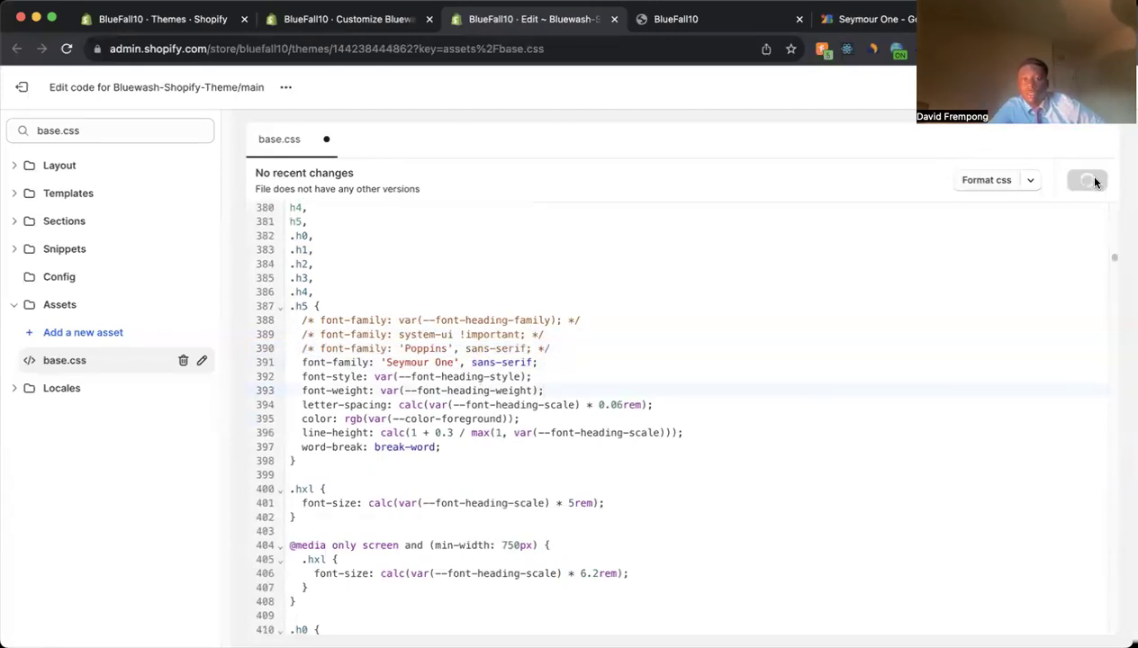
pyautogui.click(684, 19)
pyautogui.click(66, 51)
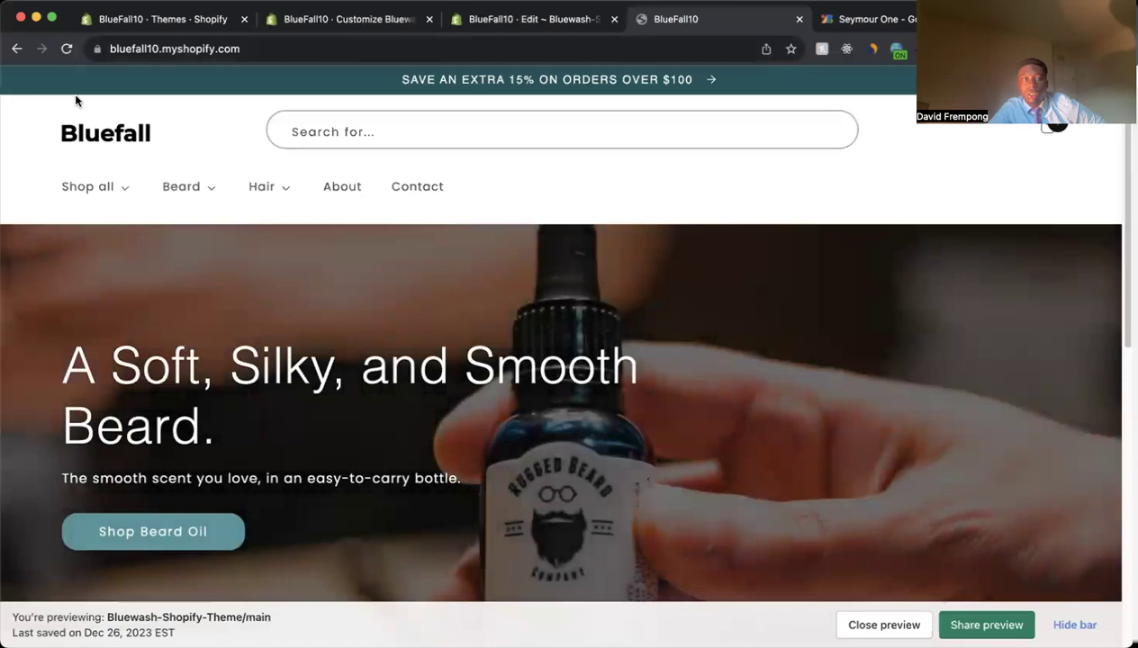
pyautogui.click(66, 49)
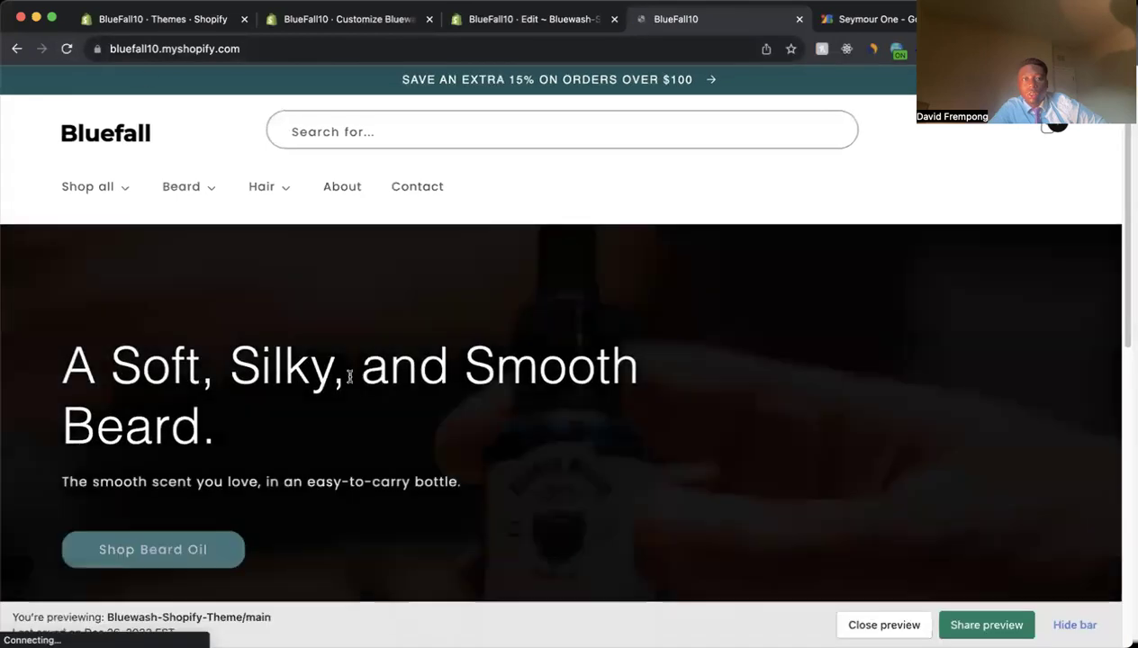
pyautogui.hotkey('ctrl', 'shift', 'Tab')
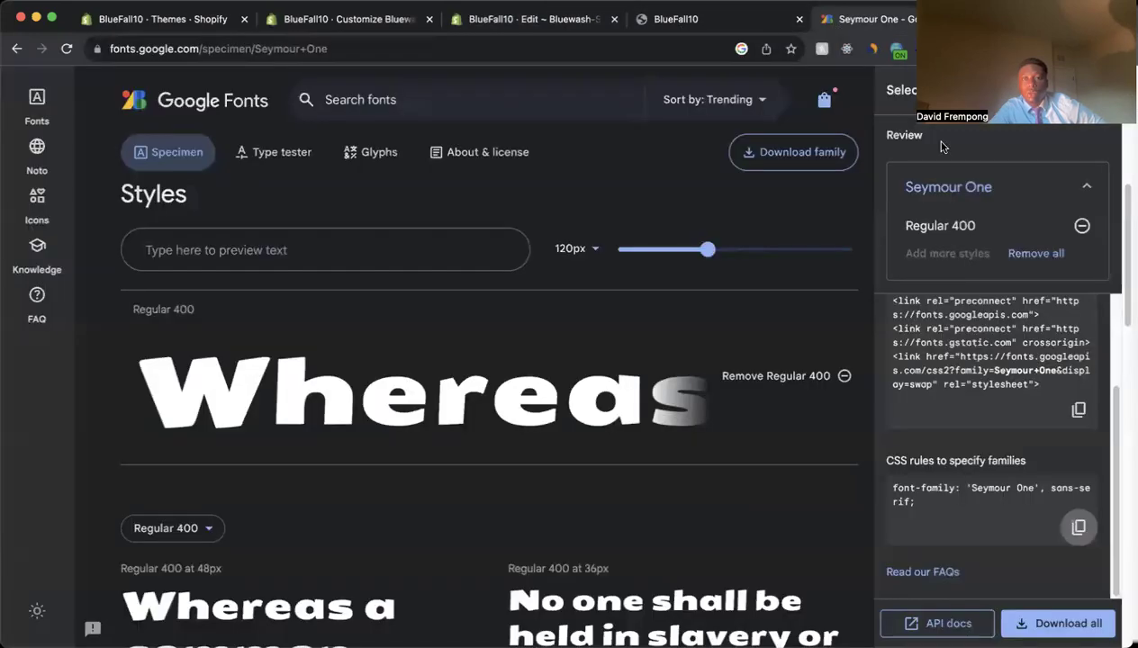
pyautogui.click(855, 19)
pyautogui.scroll(2, 941, 405)
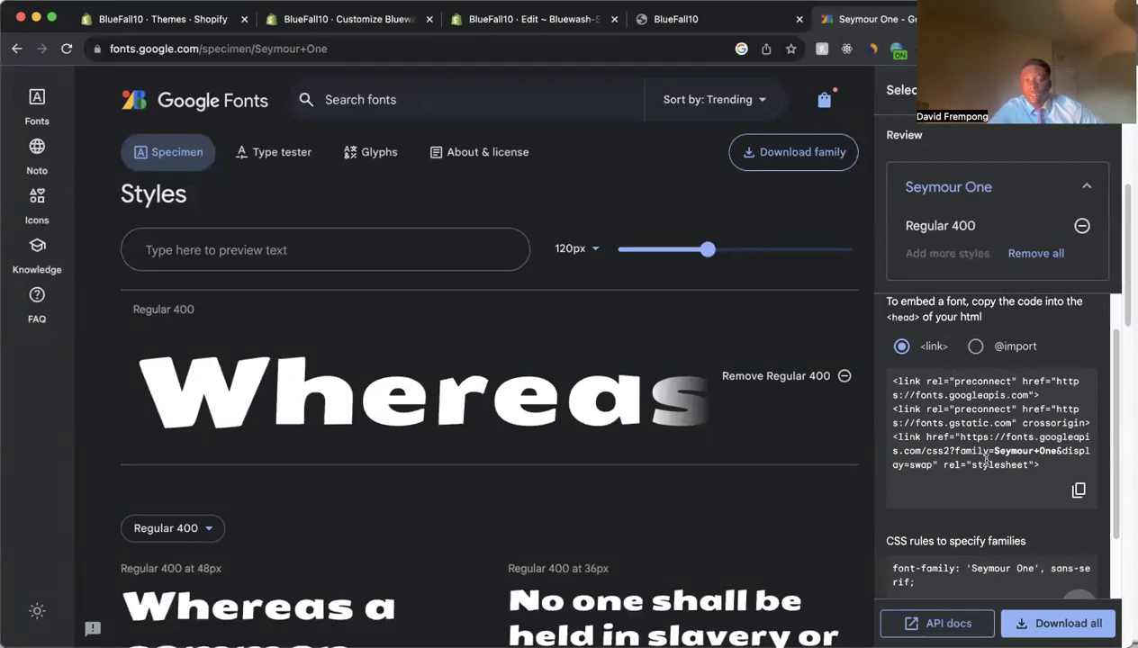
pyautogui.click(975, 347)
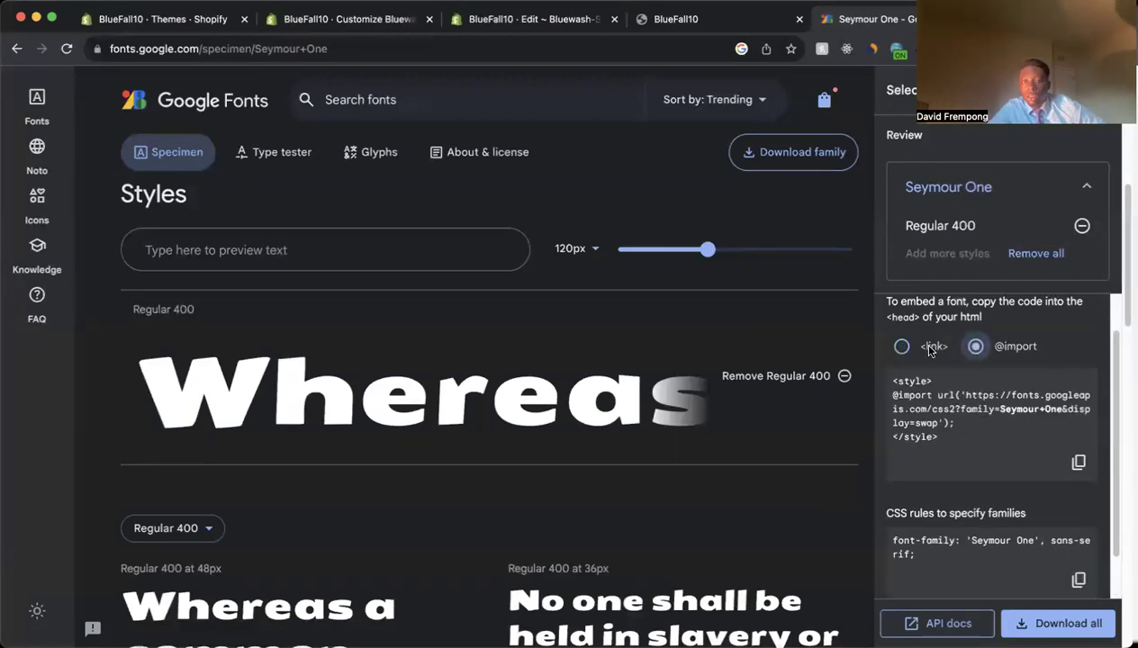
pyautogui.click(937, 348)
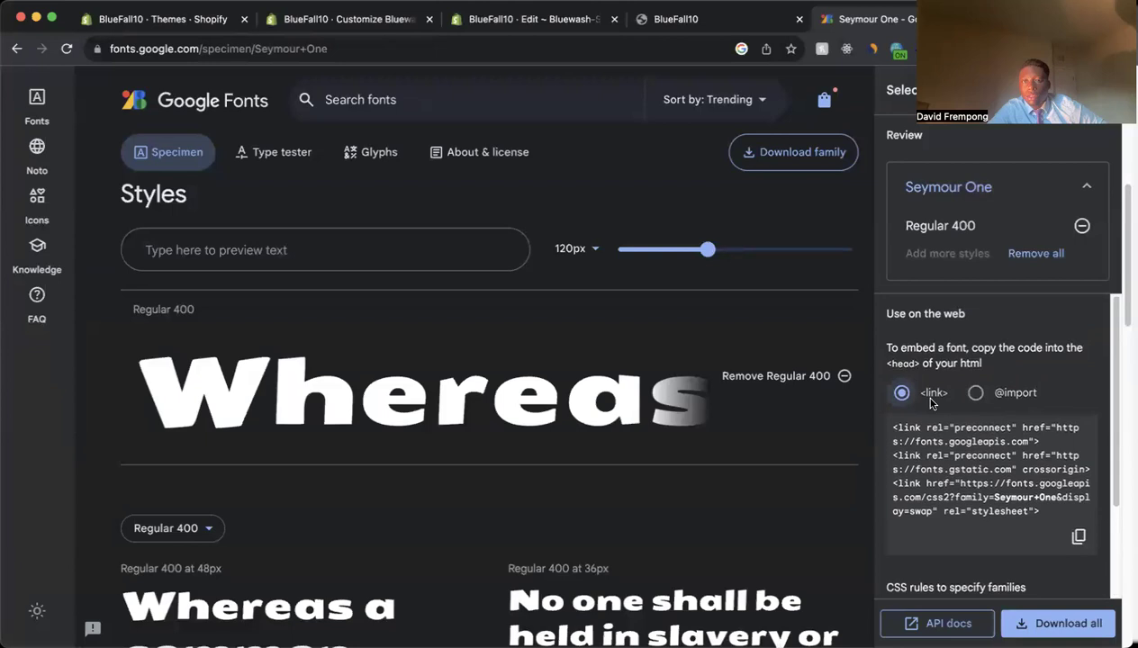
pyautogui.click(1016, 393)
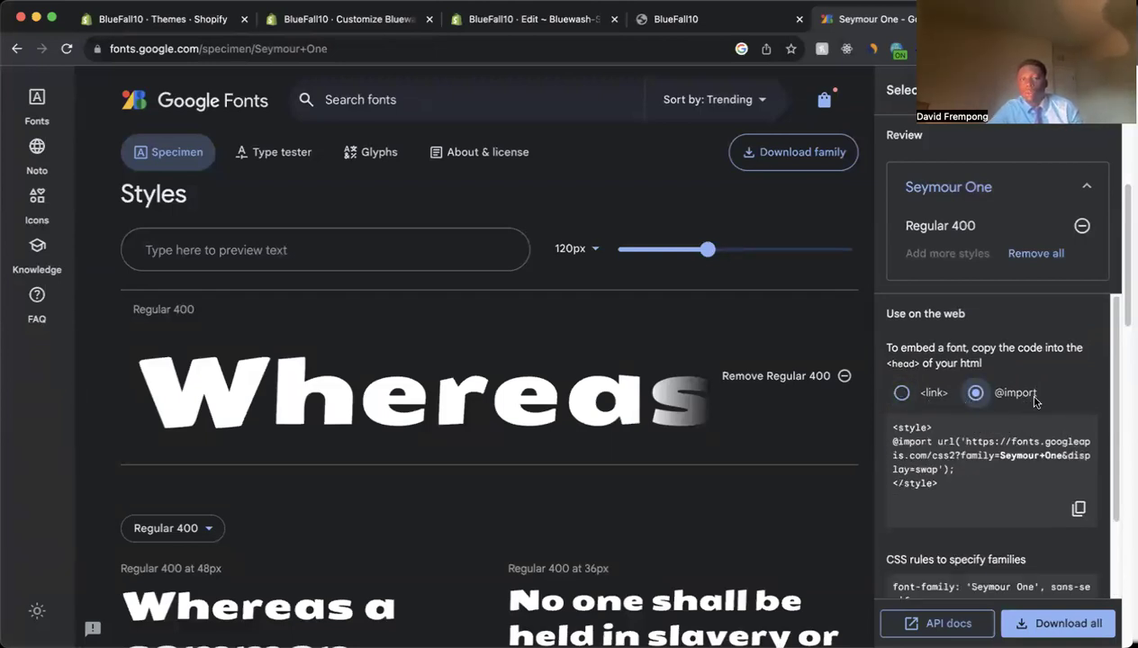
pyautogui.click(531, 19)
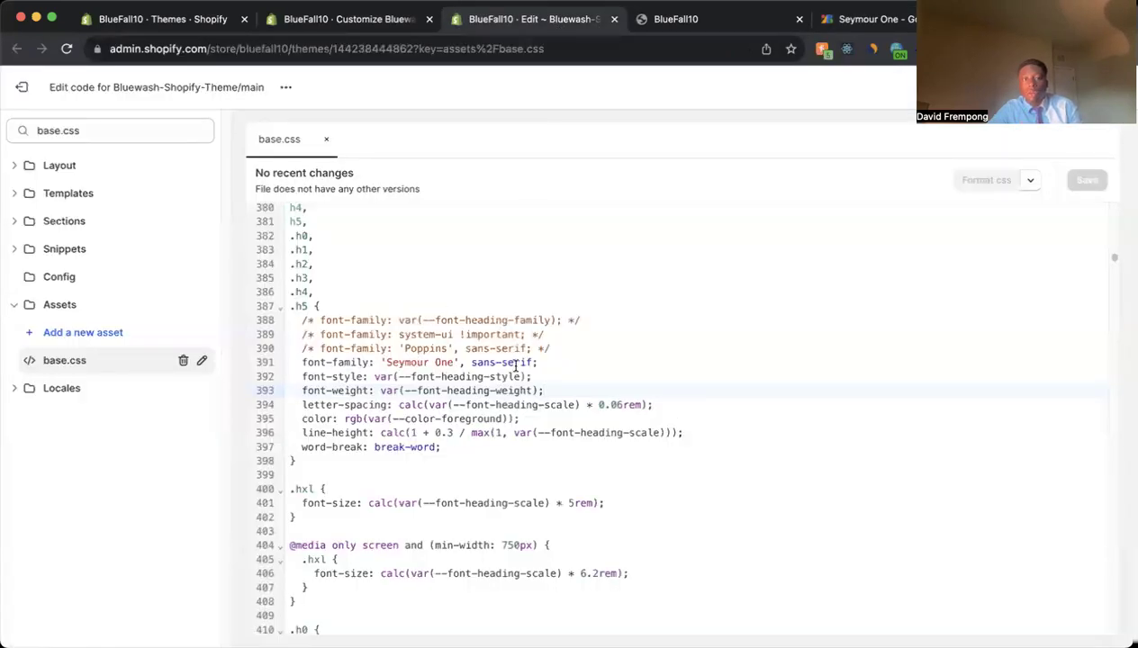
pyautogui.click(856, 18)
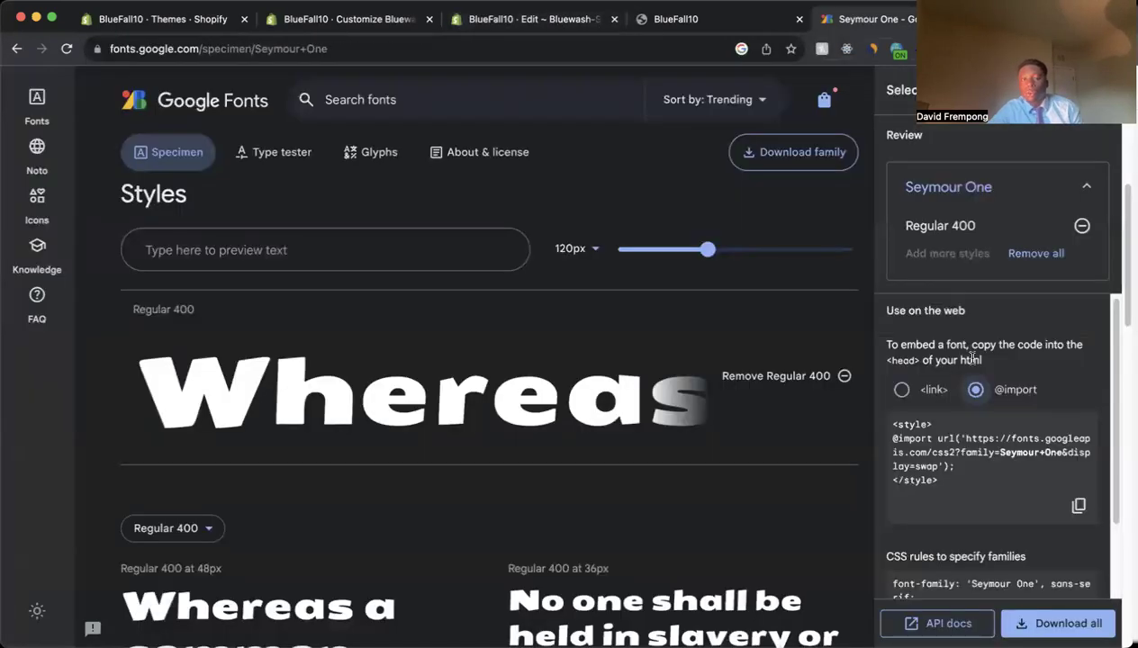
pyautogui.click(927, 390)
pyautogui.click(975, 390)
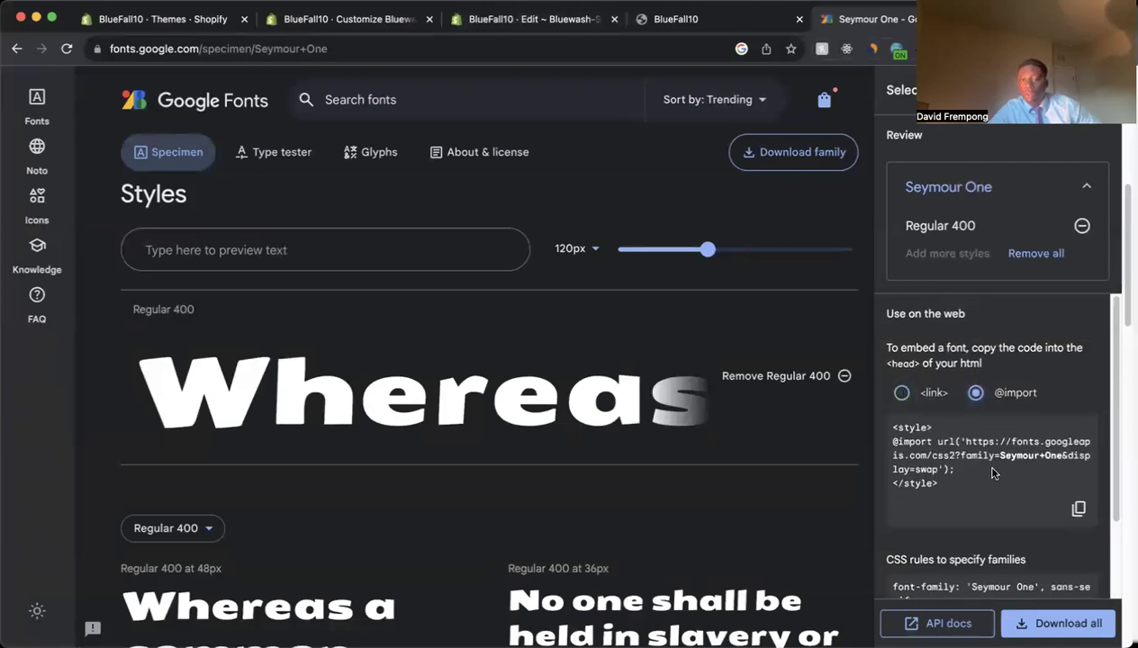
pyautogui.click(1080, 510)
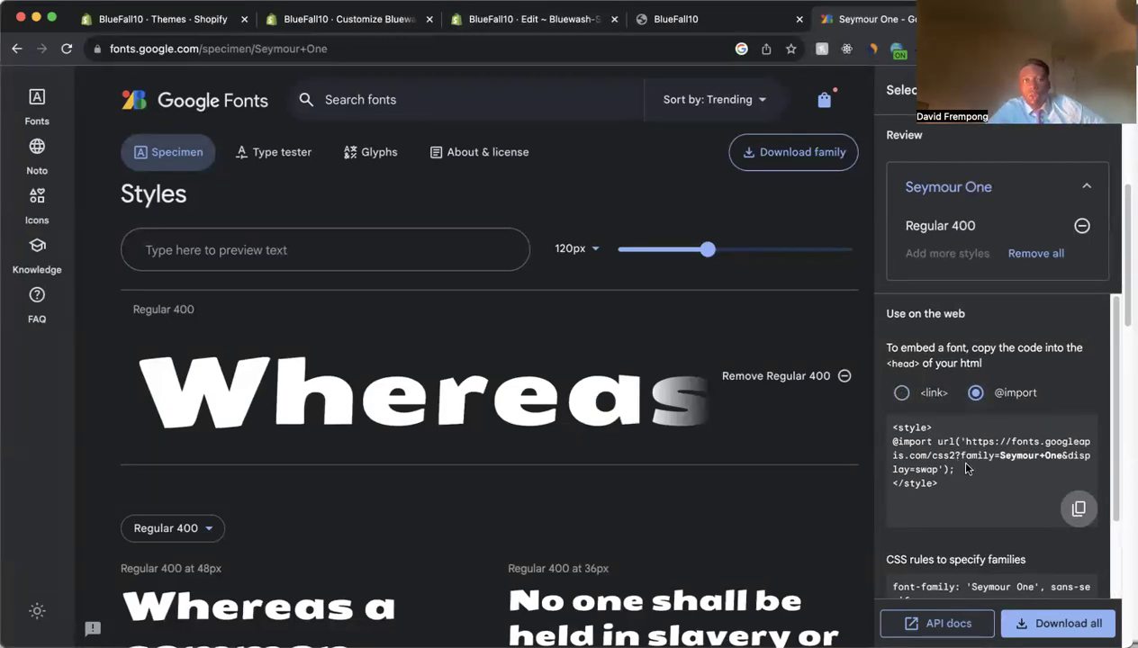
# - Examine the Bluefall homepage to identify which theme section holds the large heading
pyautogui.click(581, 20)
pyautogui.click(684, 20)
pyautogui.scroll(-2, 518, 261)
pyautogui.scroll(2, 486, 243)
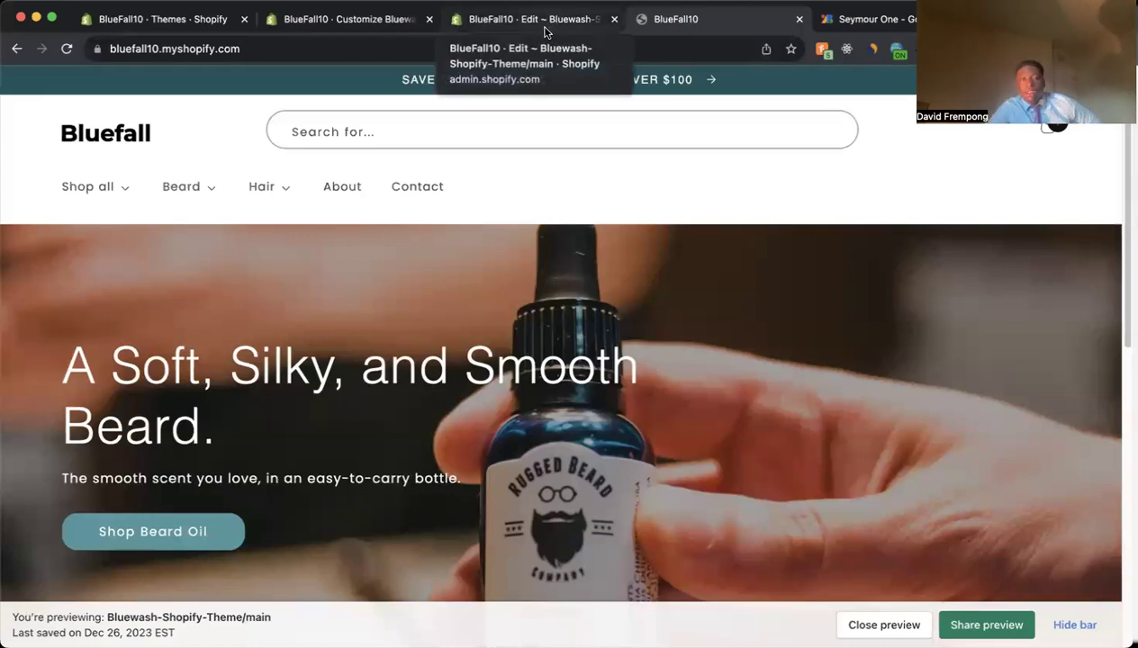
pyautogui.scroll(-3, 326, 278)
pyautogui.scroll(3, 552, 315)
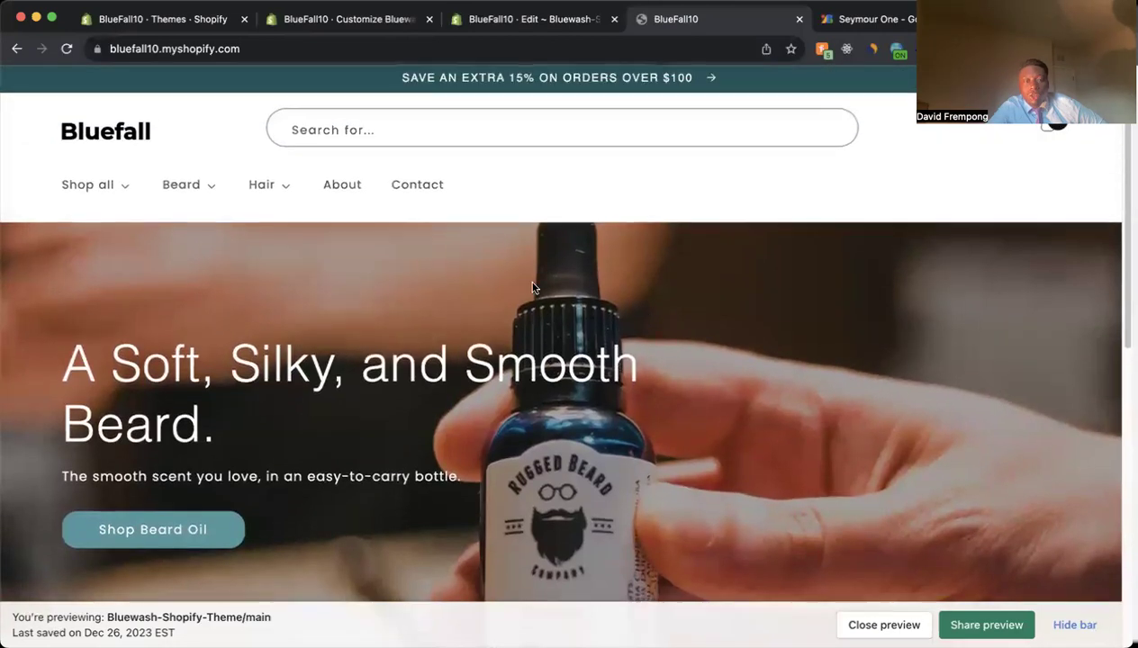
pyautogui.scroll(-3, 241, 347)
pyautogui.scroll(3, 405, 261)
# - Search the theme's code files for slideshow and compare the matches with the storefront's hero section
pyautogui.click(531, 19)
pyautogui.click(102, 134)
pyautogui.press('super+a')
pyautogui.write('slides')
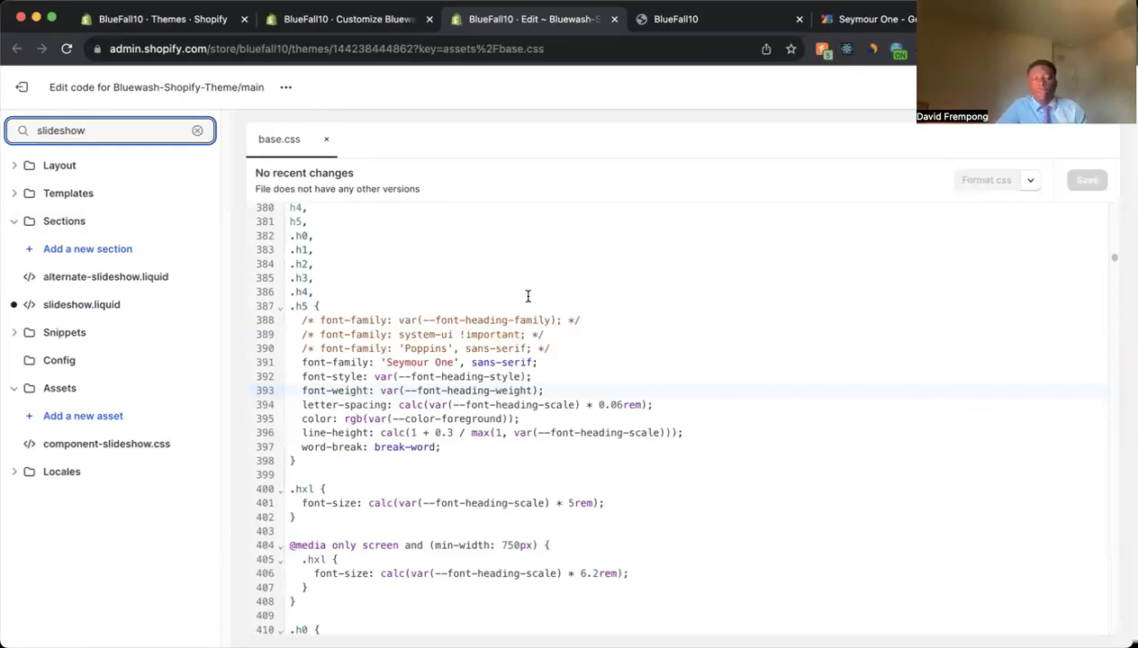
pyautogui.click(718, 9)
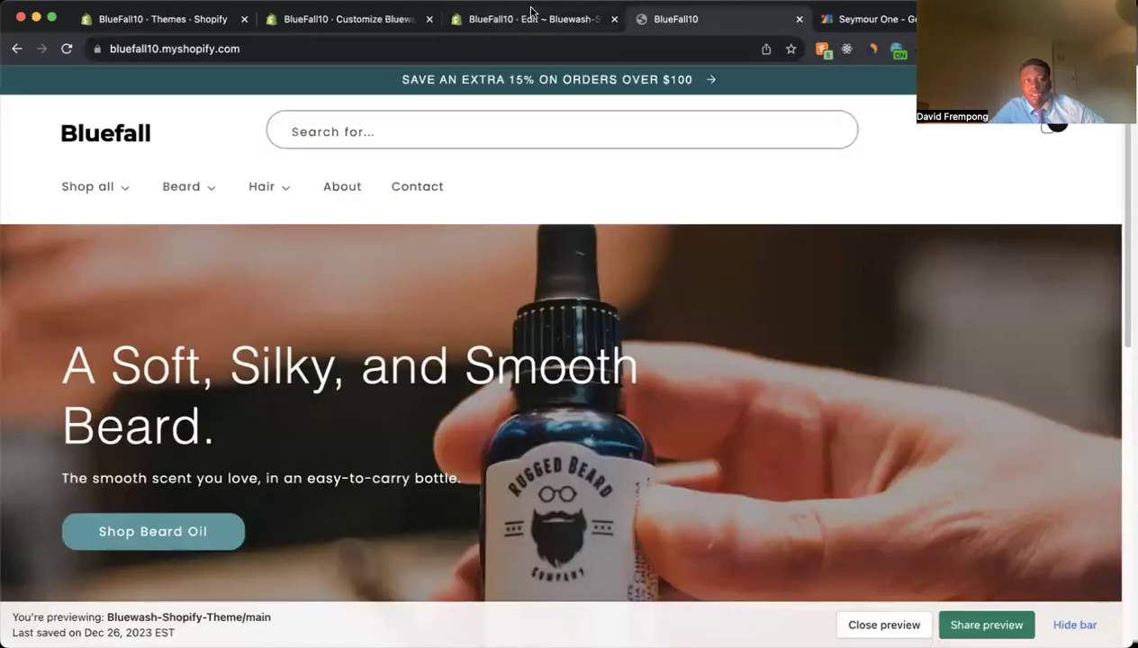
pyautogui.click(536, 17)
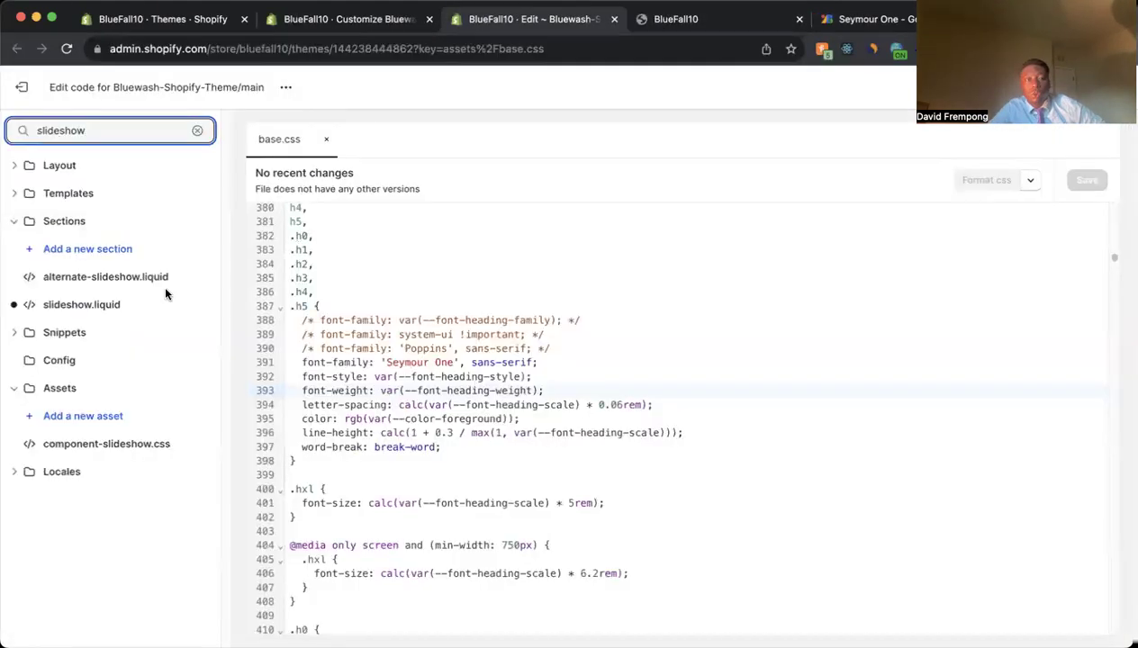
pyautogui.click(90, 306)
pyautogui.click(465, 260)
pyautogui.write("<style>   @import url('https://fonts.googleapis.com/css2?family=Seymour+One&display=swap'); </style>")
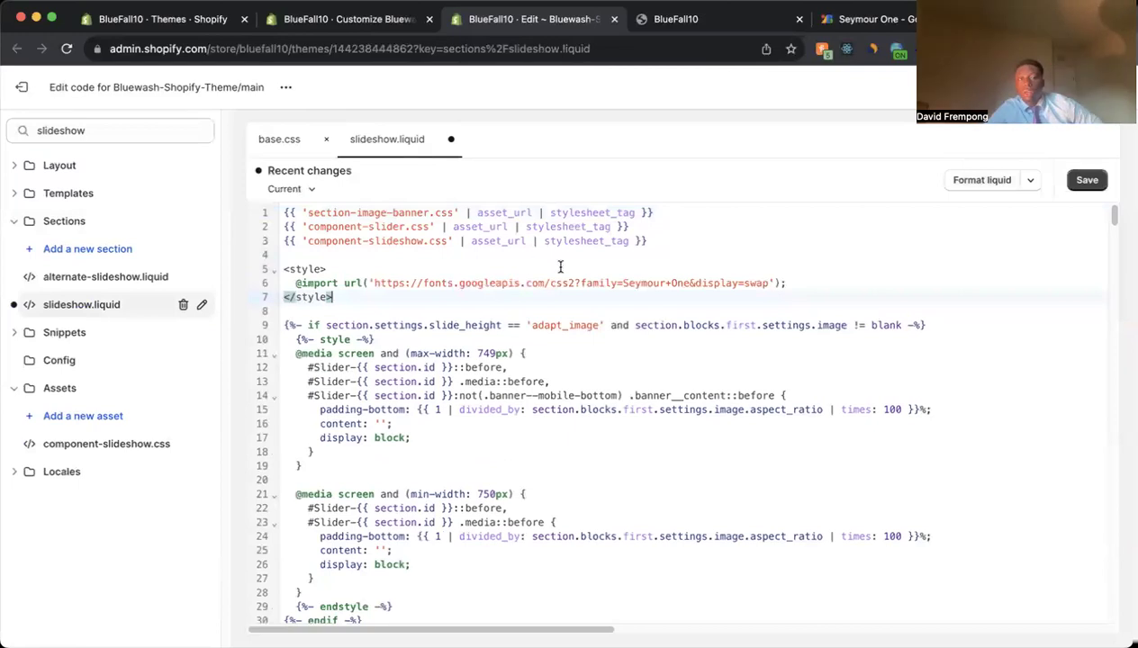
pyautogui.click(1087, 181)
# - Reload the Bluefall storefront and check the heading font down the homepage
pyautogui.click(702, 20)
pyautogui.click(67, 48)
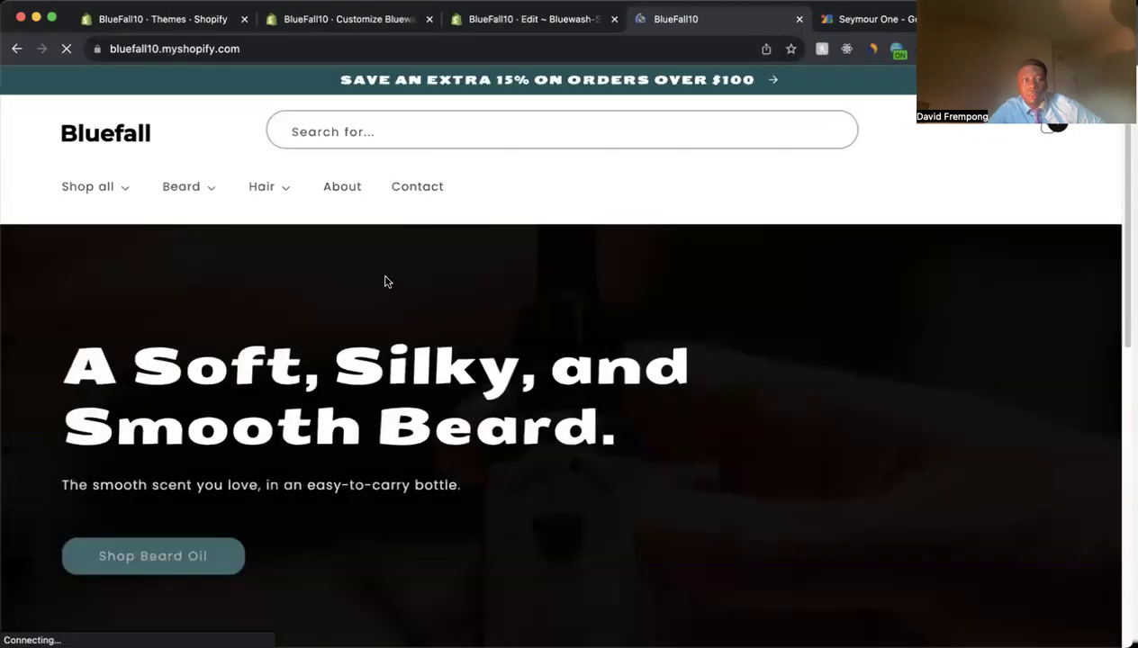
pyautogui.scroll(-5, 553, 398)
pyautogui.scroll(2, 554, 402)
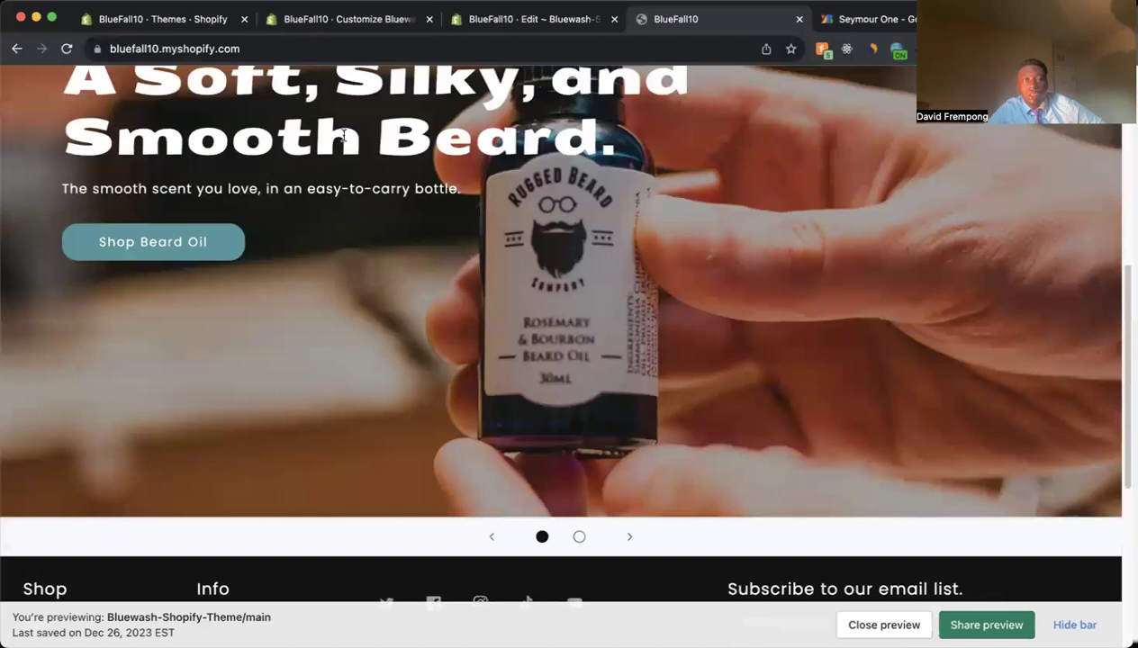
pyautogui.scroll(3, 343, 135)
# - Check the heading font on the Beard collection page and return to the storefront's homepage
pyautogui.click(501, 18)
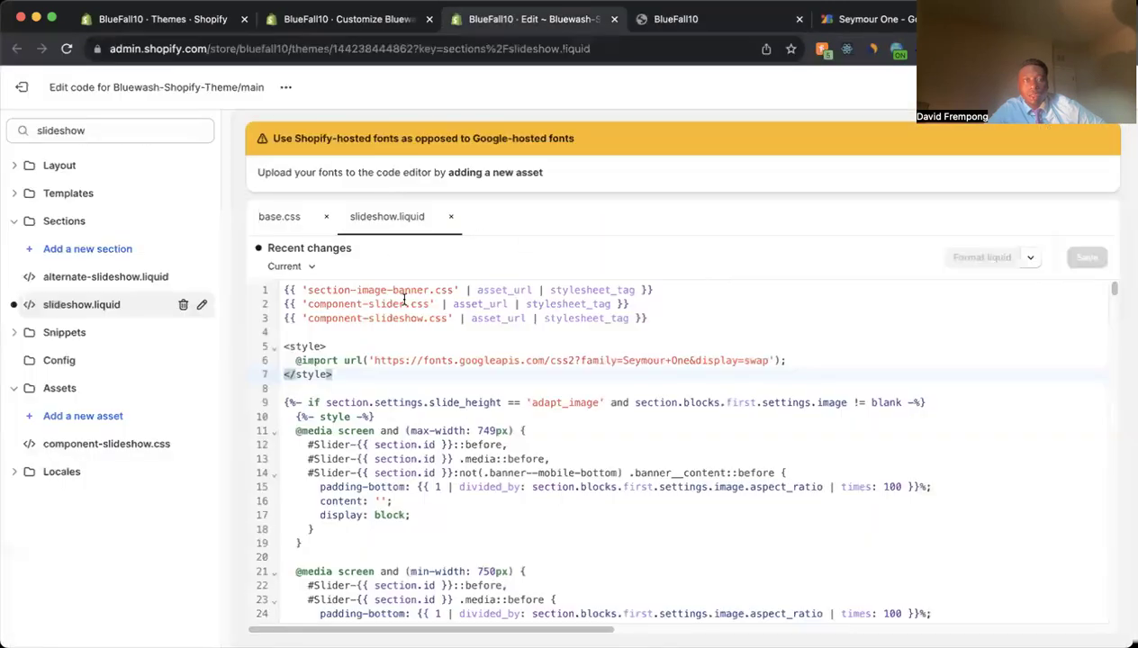
pyautogui.click(698, 20)
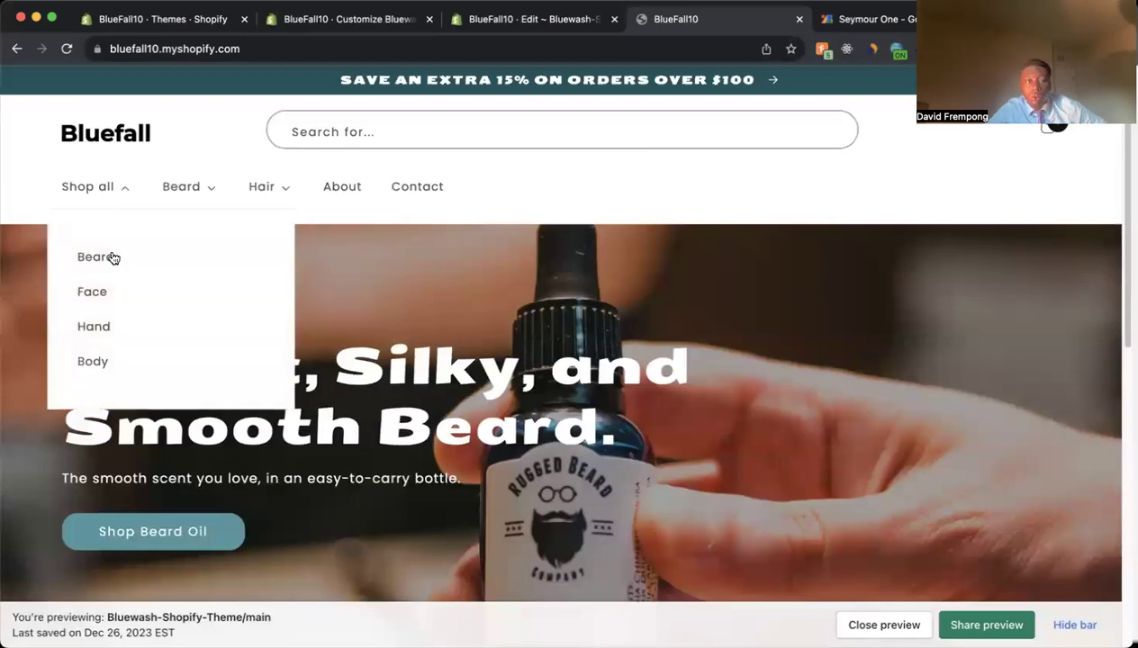
pyautogui.click(109, 255)
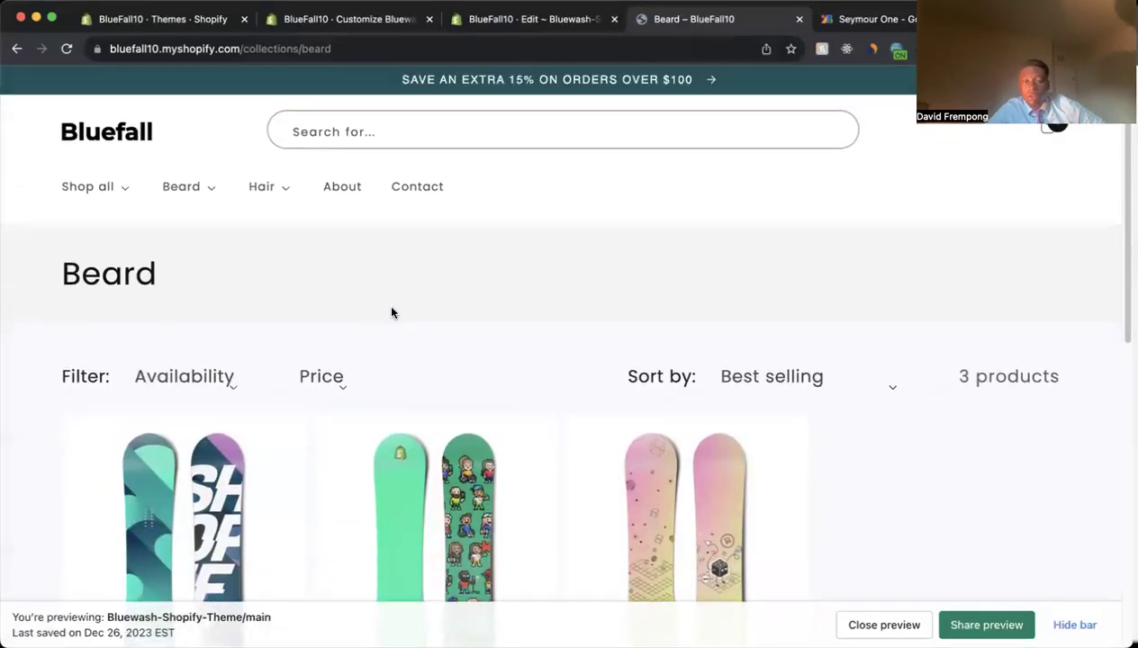
pyautogui.scroll(-5, 389, 311)
pyautogui.scroll(5, 229, 280)
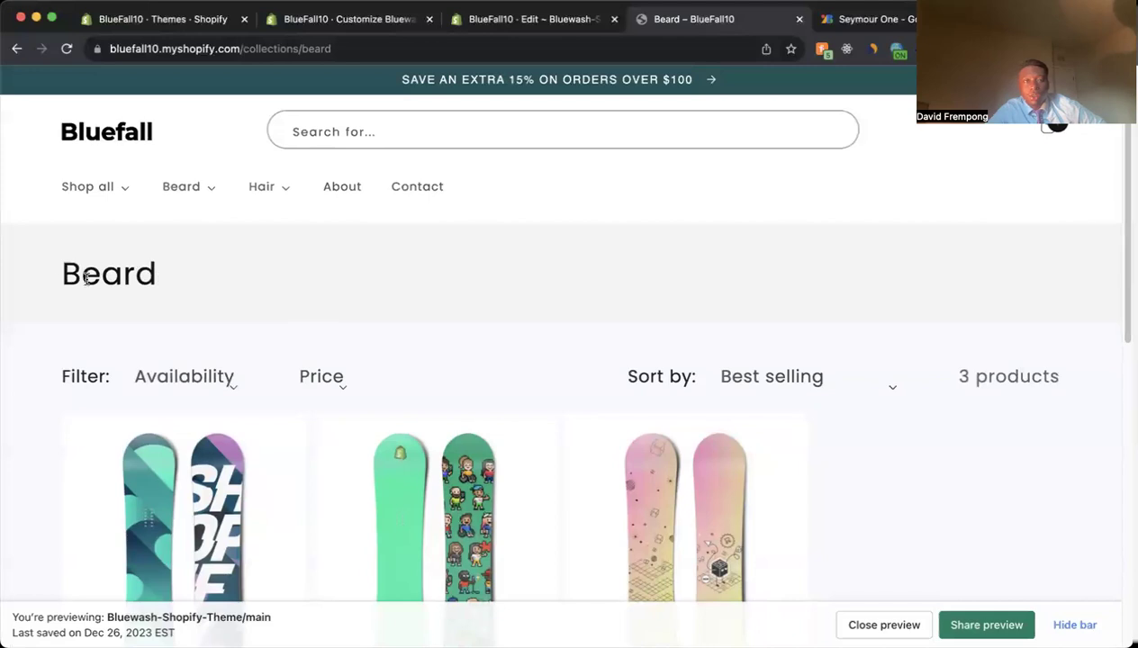
pyautogui.moveTo(205, 235)
pyautogui.click(202, 261)
pyautogui.click(72, 149)
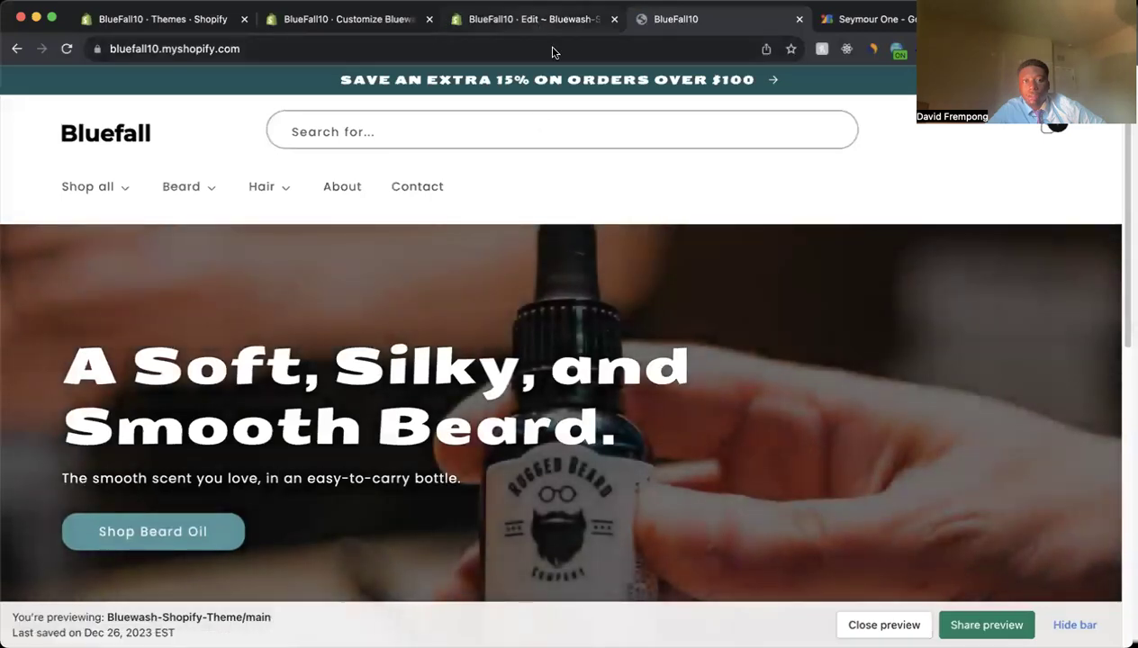
pyautogui.click(541, 19)
pyautogui.moveTo(283, 347); pyautogui.dragTo(393, 387)
pyautogui.click(414, 381)
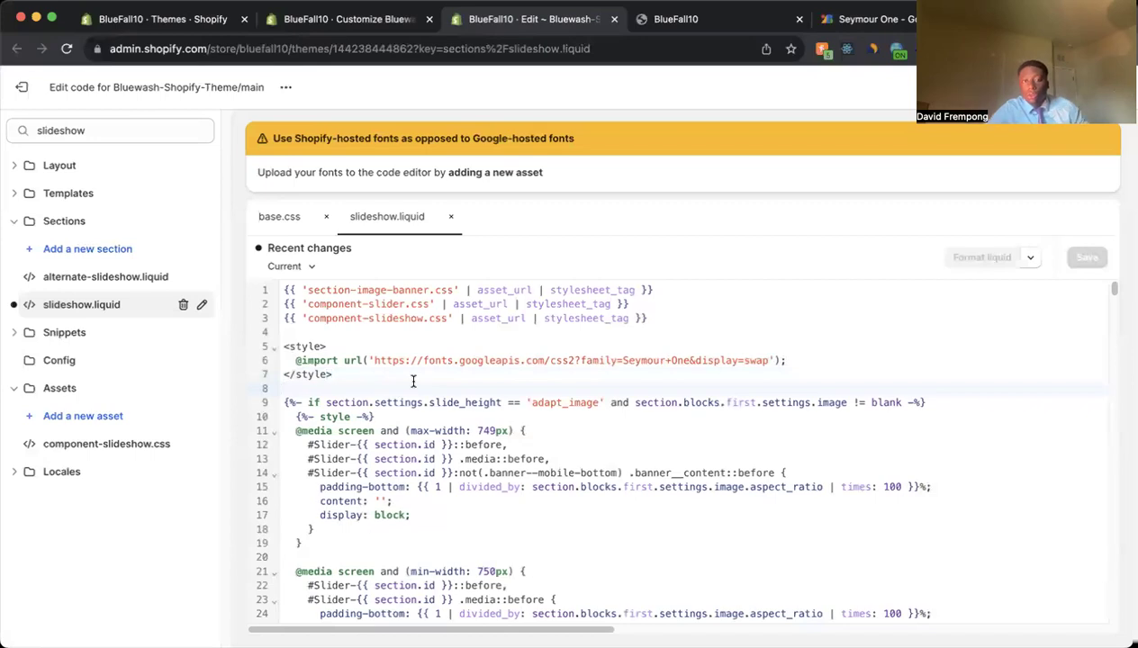
pyautogui.click(677, 18)
pyautogui.scroll(-2, 174, 326)
pyautogui.scroll(2, 72, 315)
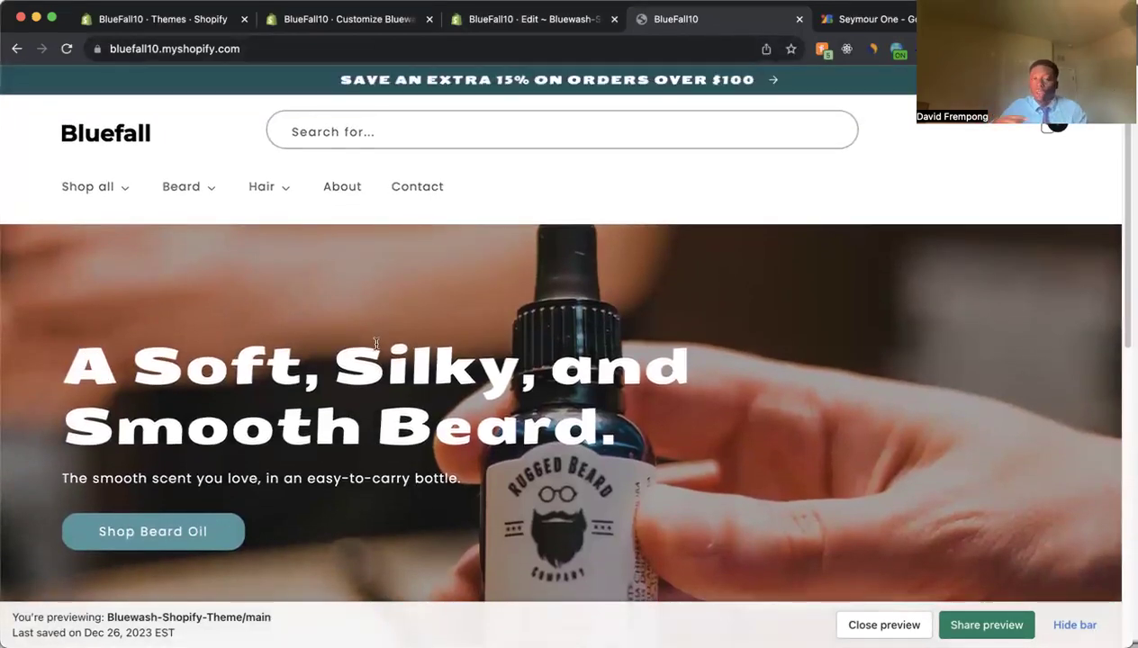
pyautogui.hotkey('ctrl', 'shift', 'Tab')
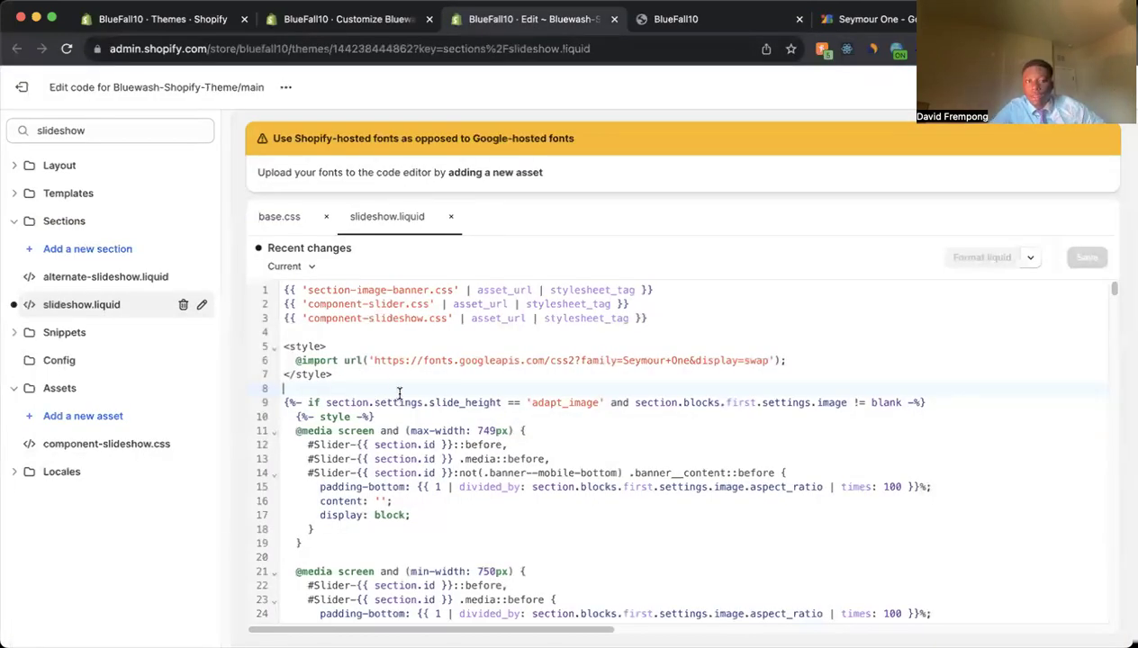
pyautogui.moveTo(371, 374); pyautogui.dragTo(239, 346)
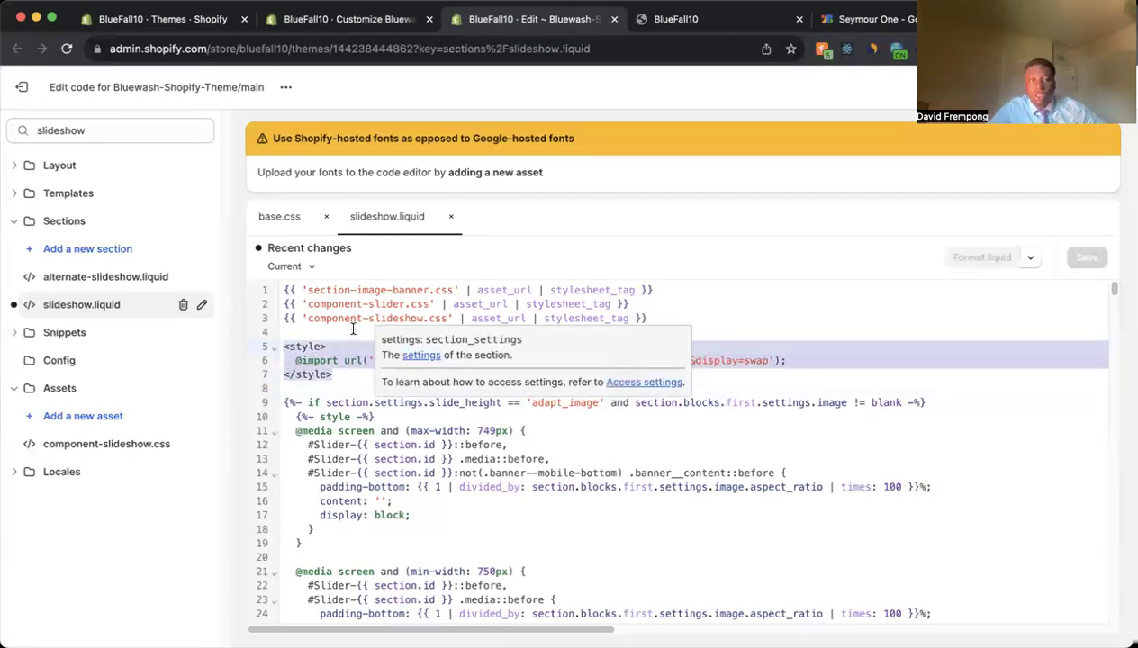
# - Review the h1 to h5 selectors and font-family declarations in base.css against the homepage's heading
pyautogui.click(286, 226)
pyautogui.scroll(3, 288, 231)
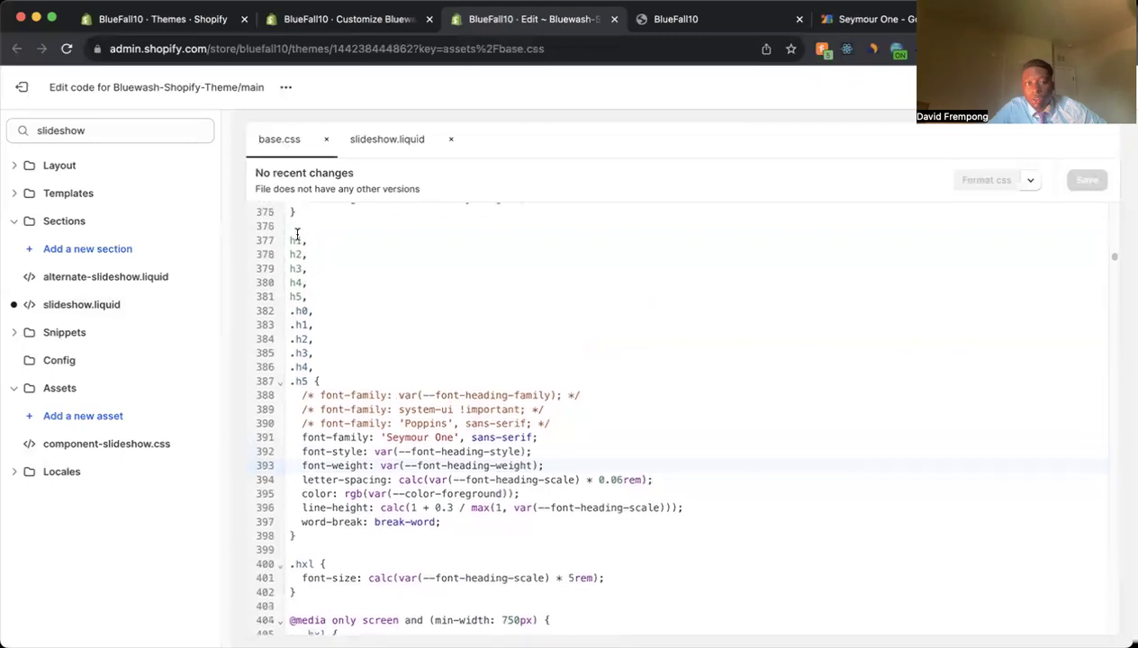
pyautogui.moveTo(290, 234); pyautogui.dragTo(326, 487)
pyautogui.click(438, 447)
pyautogui.click(484, 430)
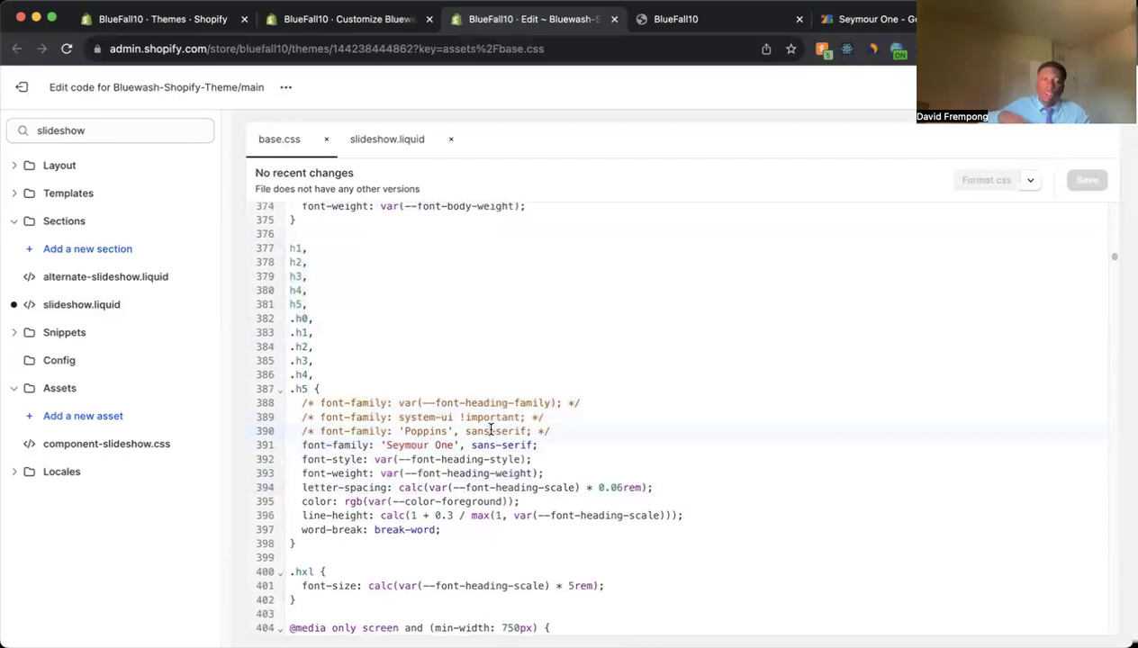
pyautogui.scroll(1, 493, 426)
pyautogui.click(684, 19)
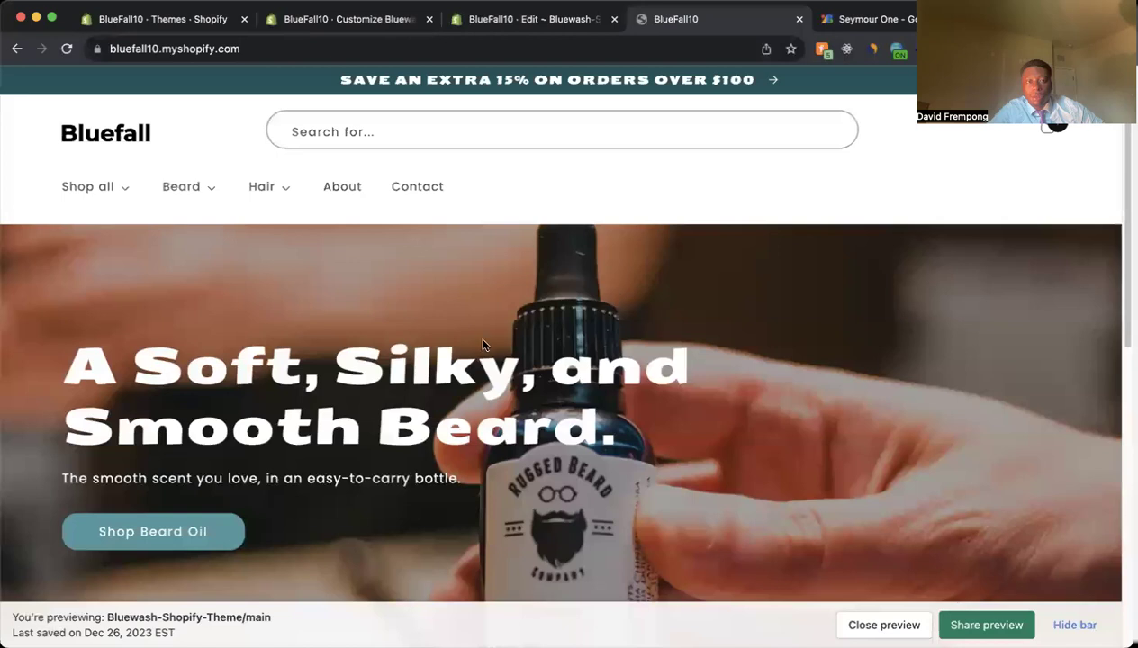
pyautogui.scroll(-1, 373, 357)
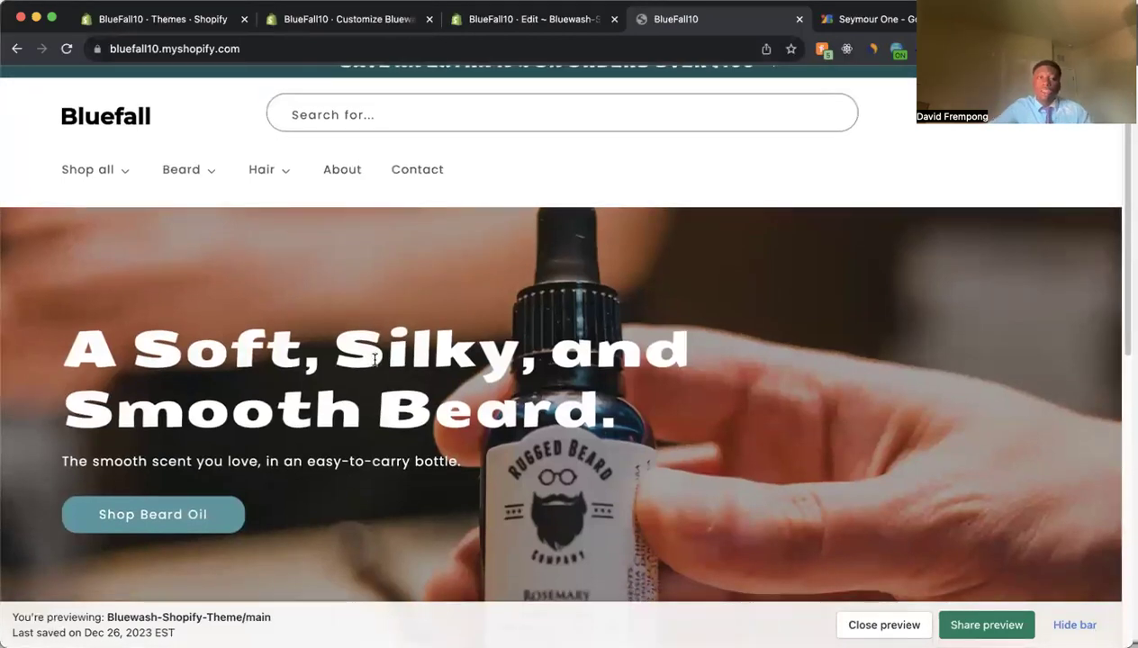
# - In base.css, delete the 'Seymour One' font-family line from the heading rule and uncomment the 'Poppins' declaration
pyautogui.hotkey('ctrl', 'shift', 'Tab')
pyautogui.press('super+shift+Left')
pyautogui.press('super+shift+Left')
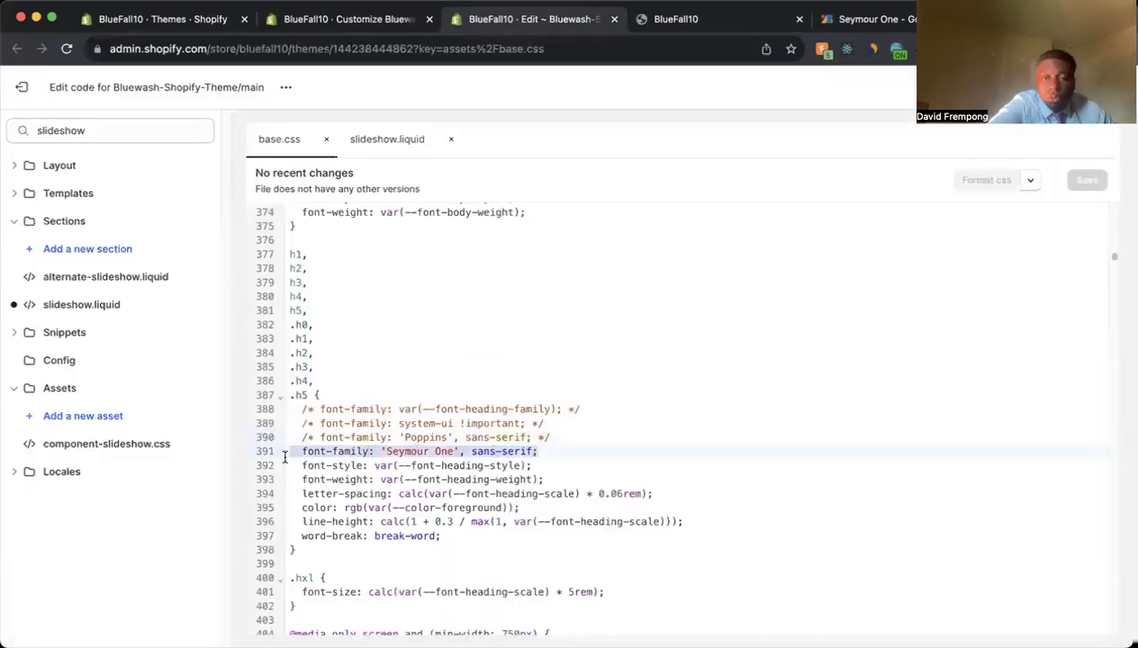
pyautogui.press('BackSpace')
pyautogui.press('BackSpace')
pyautogui.moveTo(581, 439); pyautogui.dragTo(279, 439)
pyautogui.press('super+slash')
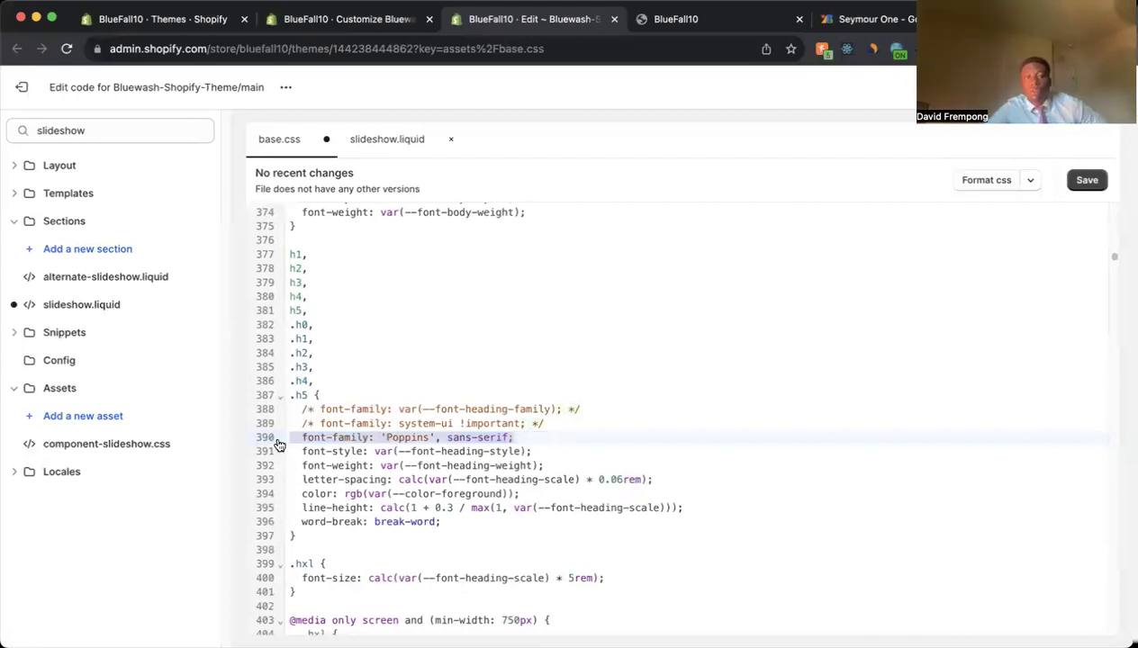
pyautogui.click(485, 349)
pyautogui.click(389, 141)
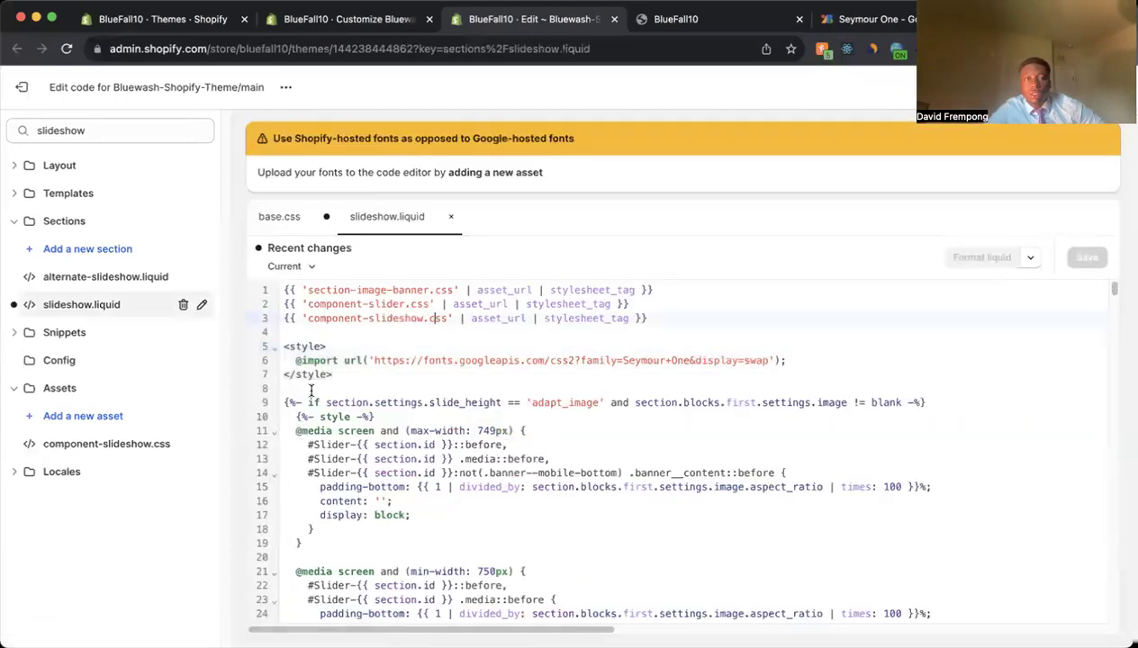
pyautogui.moveTo(333, 375); pyautogui.dragTo(236, 337)
pyautogui.press('BackSpace')
pyautogui.press('BackSpace')
pyautogui.click(1087, 260)
# - Save the Poppins heading rule in base.css and reload the storefront to check the heading font
pyautogui.click(285, 143)
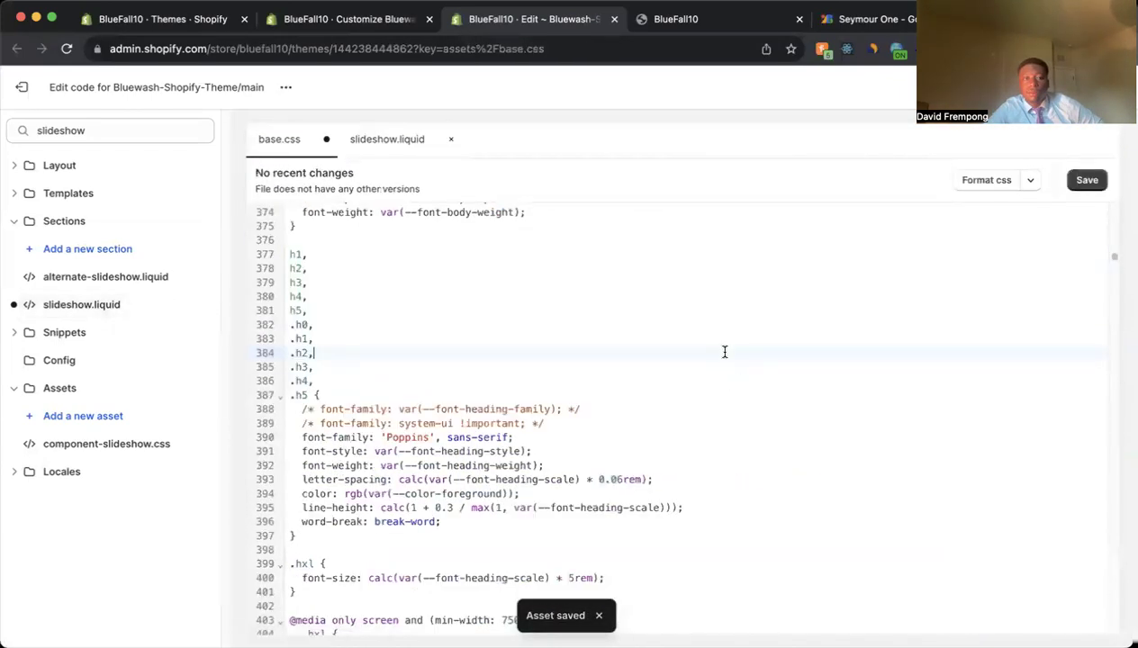
pyautogui.click(1088, 181)
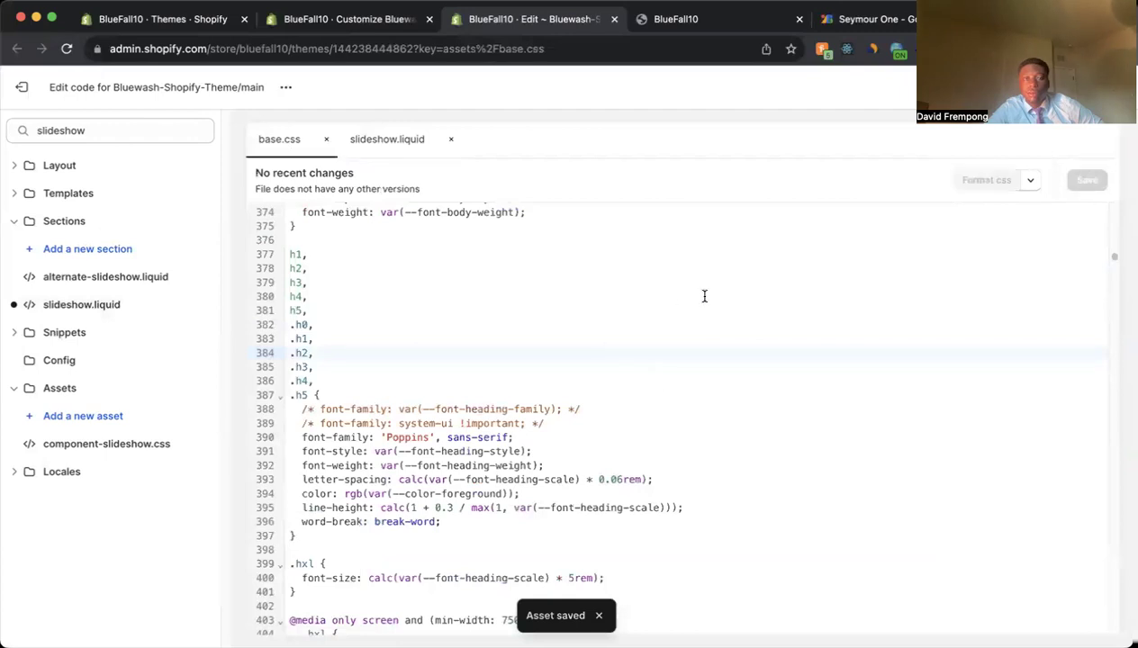
pyautogui.click(689, 22)
pyautogui.click(67, 49)
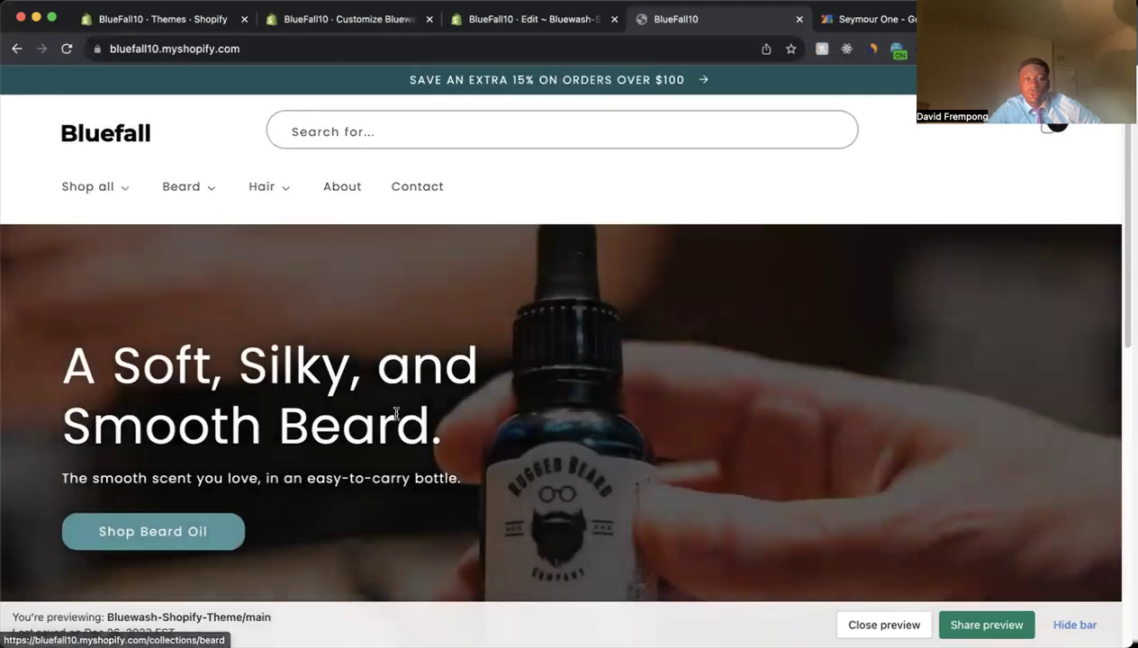